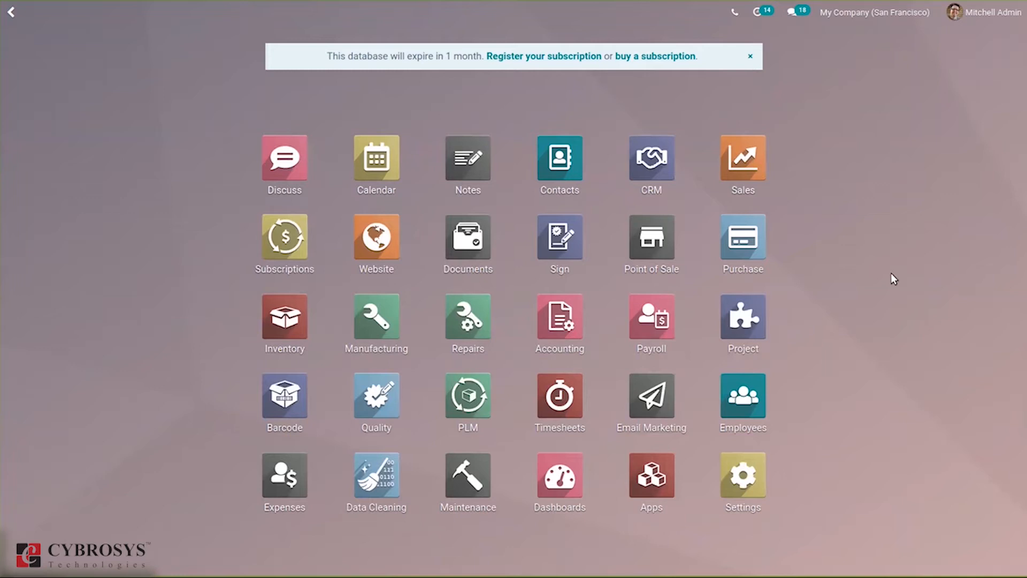
Step: In Point of Sale, close the open session of the Bar shop with its entries posted and return to the dashboard
left_click(640, 229)
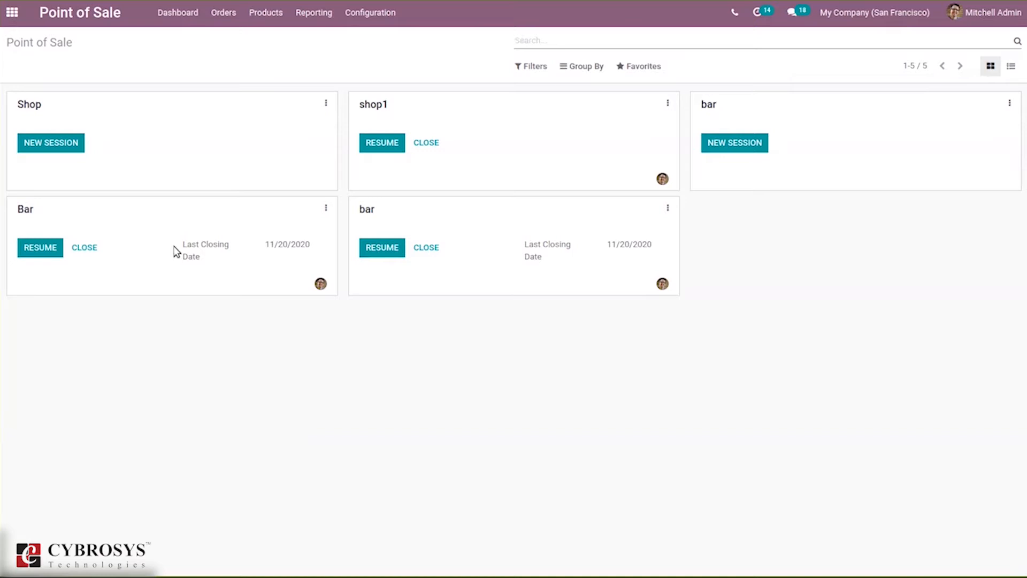
left_click(87, 248)
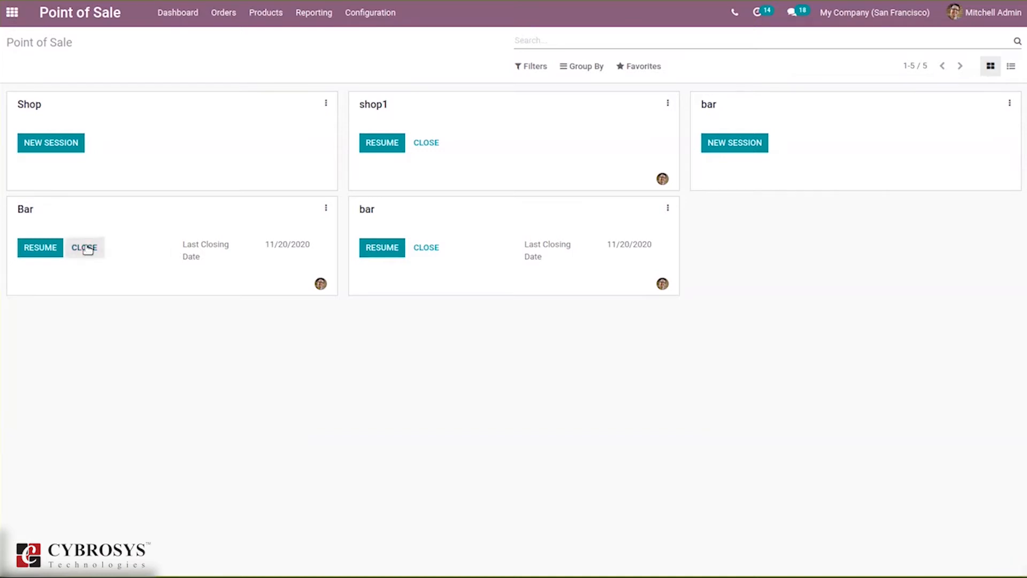
left_click(110, 95)
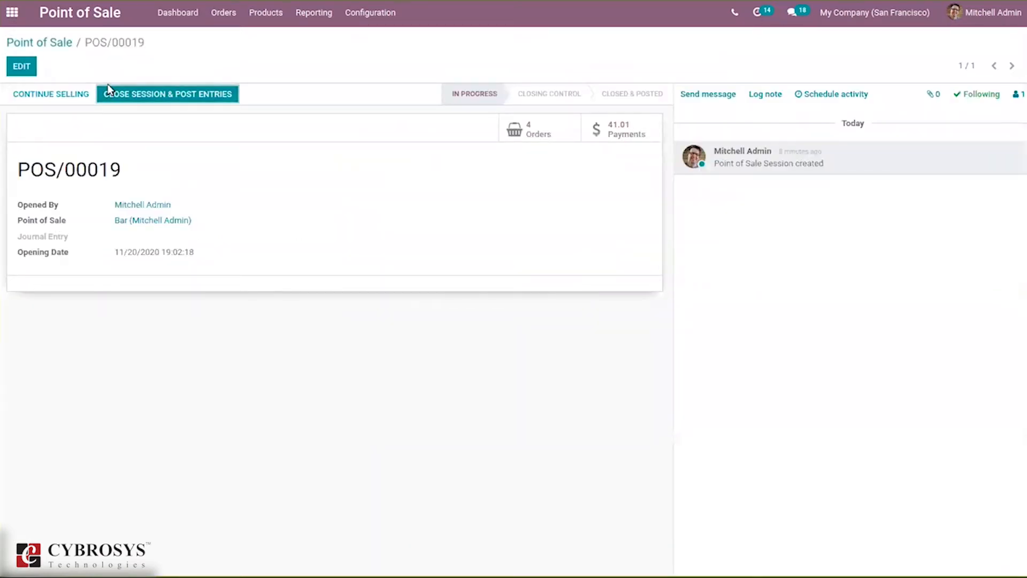
left_click(59, 42)
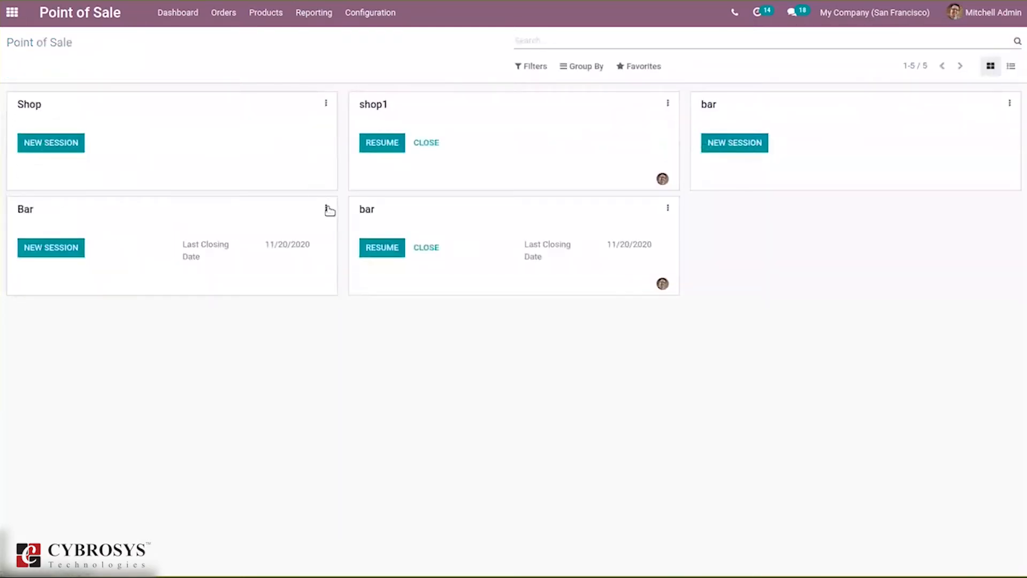
Step: Open the settings of the Bar point of sale and go to its list of floor plans
left_click(326, 208)
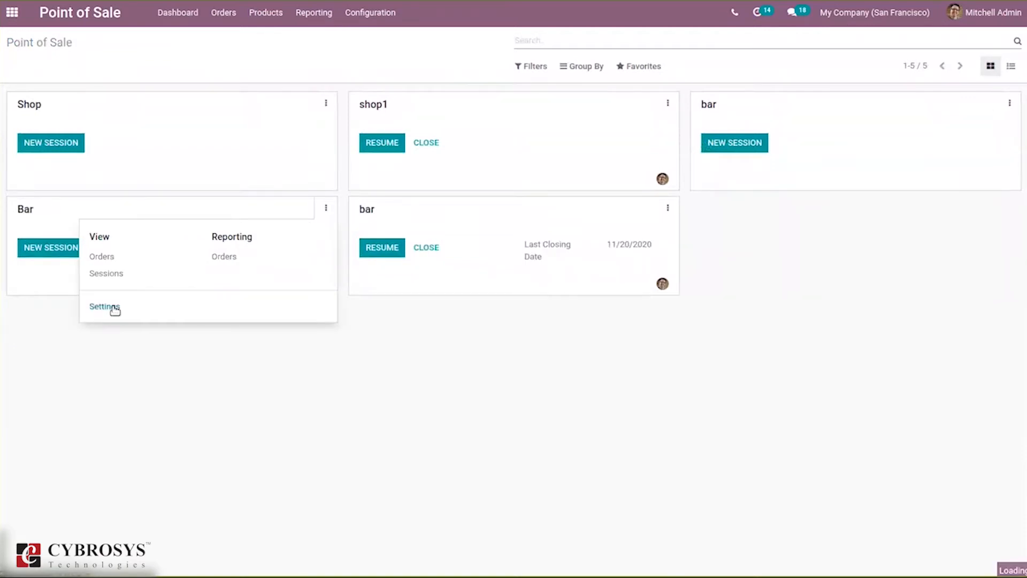
left_click(105, 306)
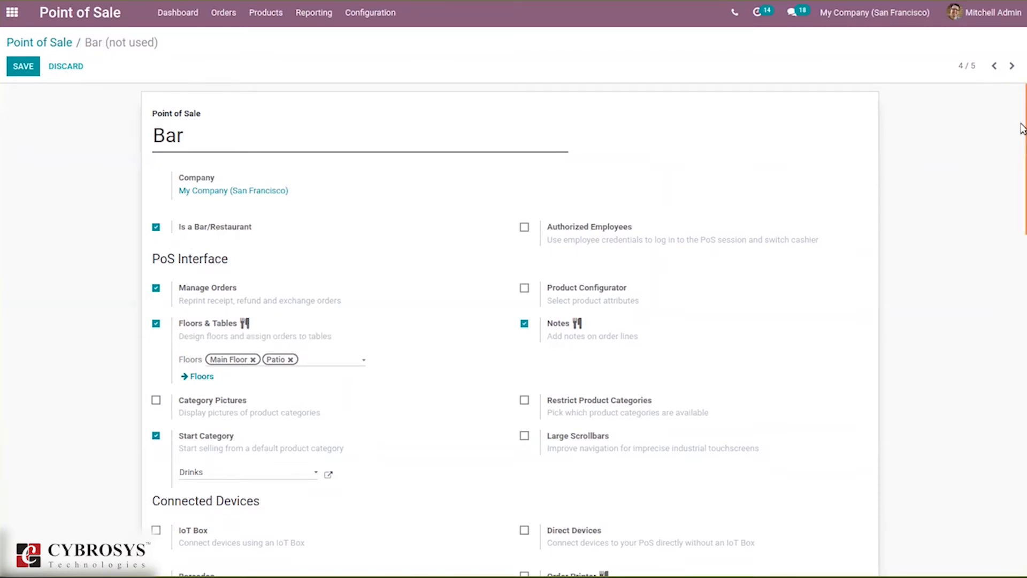
scroll(1022, 128, "down", 2)
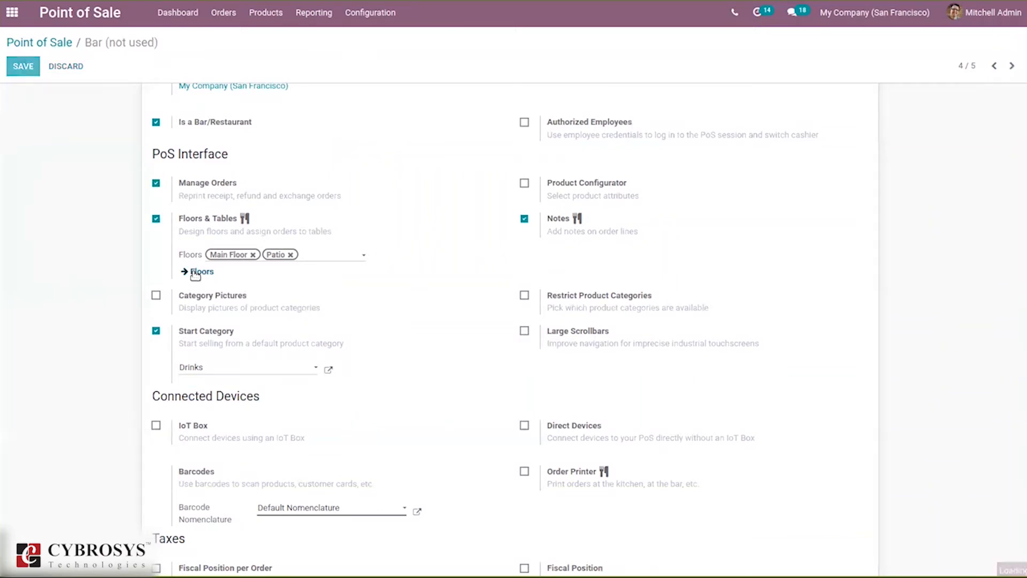
left_click(195, 272)
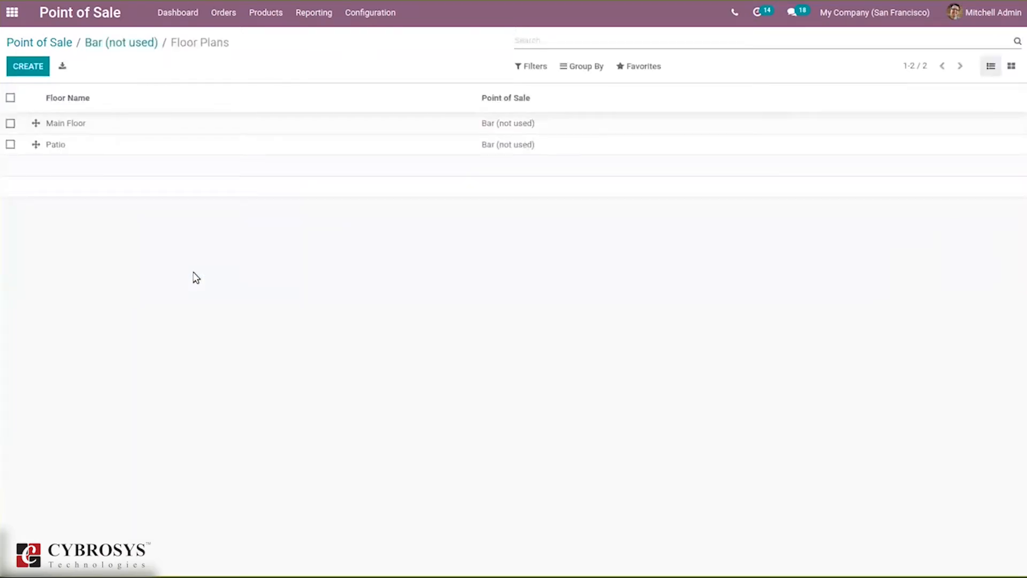
Step: Examine the tables, seats and shapes defined for the Main Floor and Patio floor plans
left_click(70, 128)
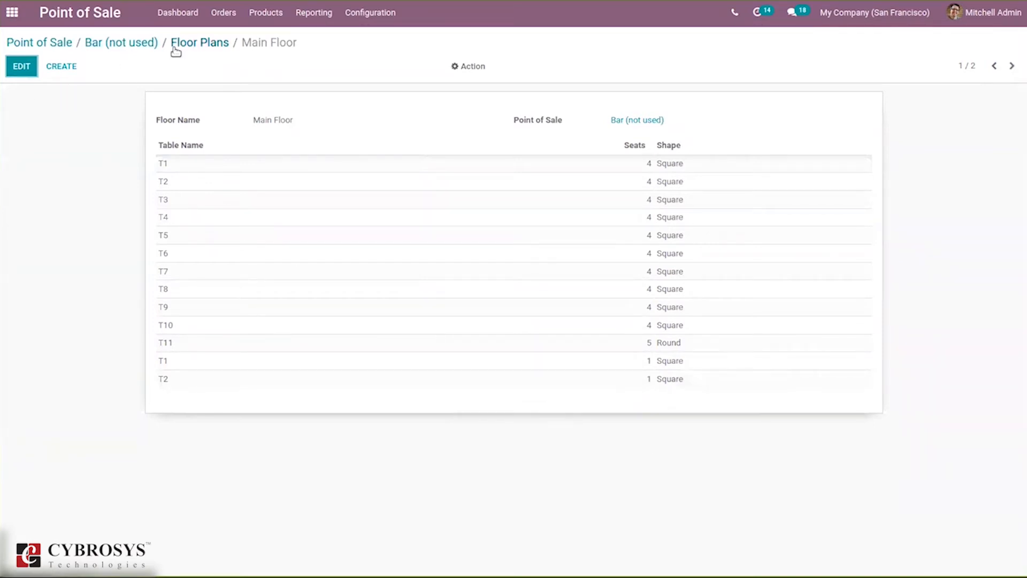
left_click(191, 43)
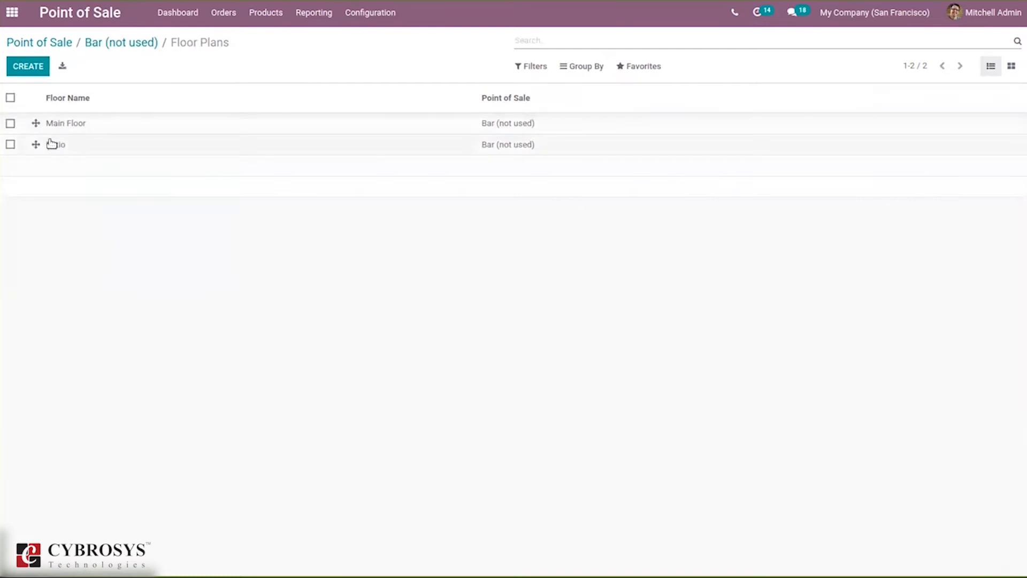
left_click(114, 143)
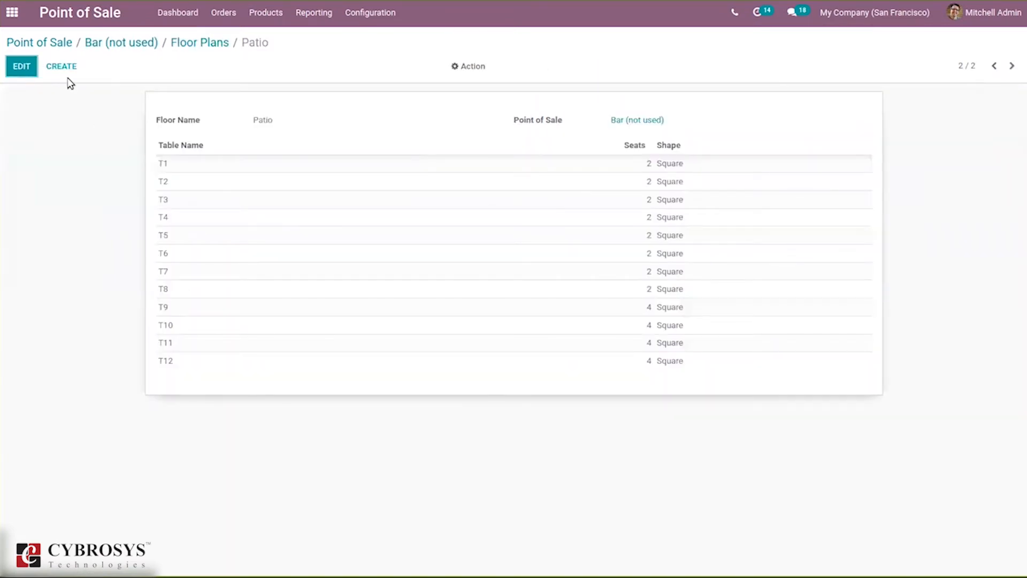
left_click(181, 43)
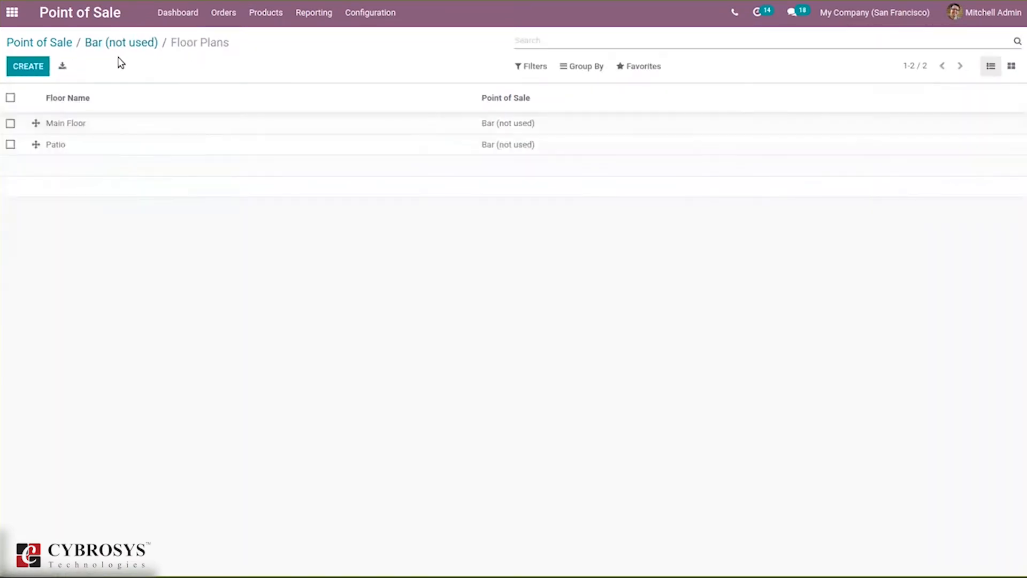
Step: Create a floor plan named Floor 2 and assign it to the Bar point of sale
left_click(25, 68)
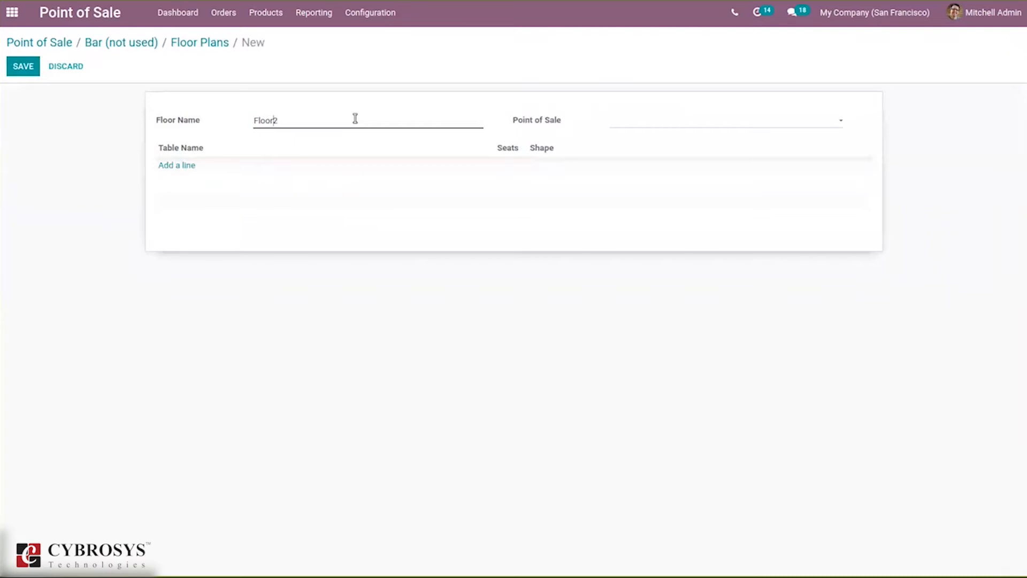
left_click(666, 122)
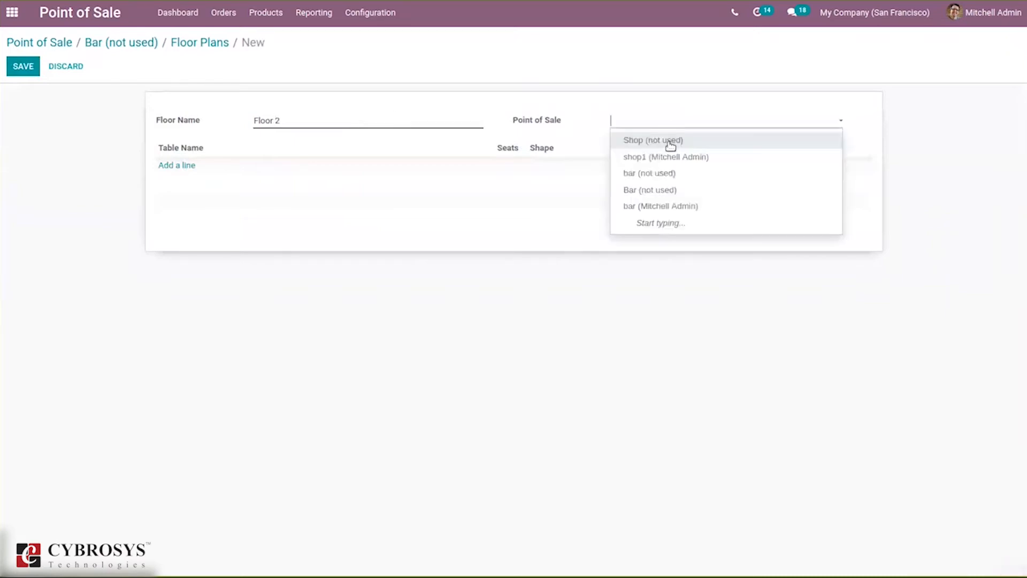
left_click(673, 194)
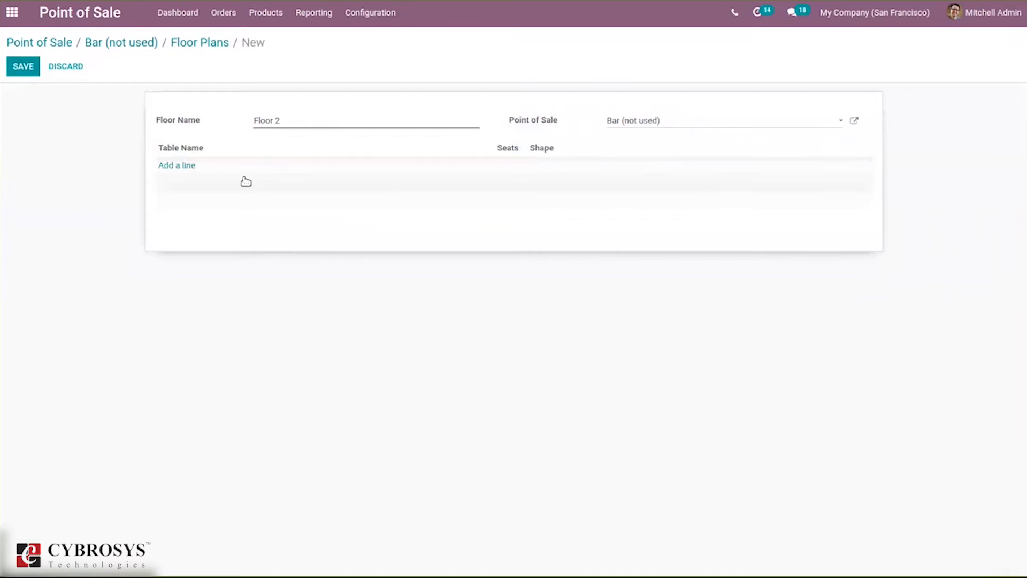
Step: Add a table named T! with 5 seats to the new floor, save it and return to the floor plans list
left_click(183, 167)
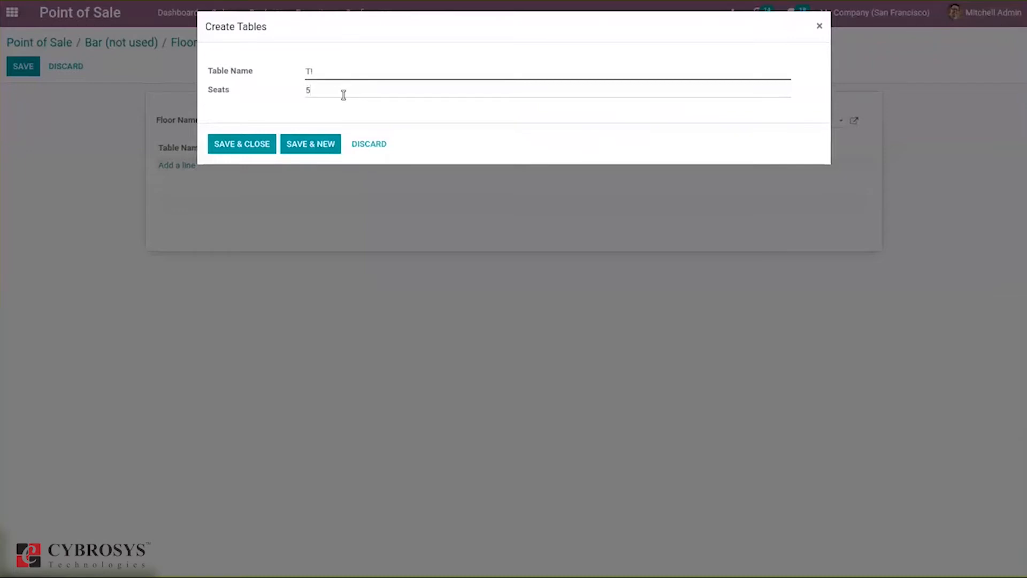
left_click(239, 146)
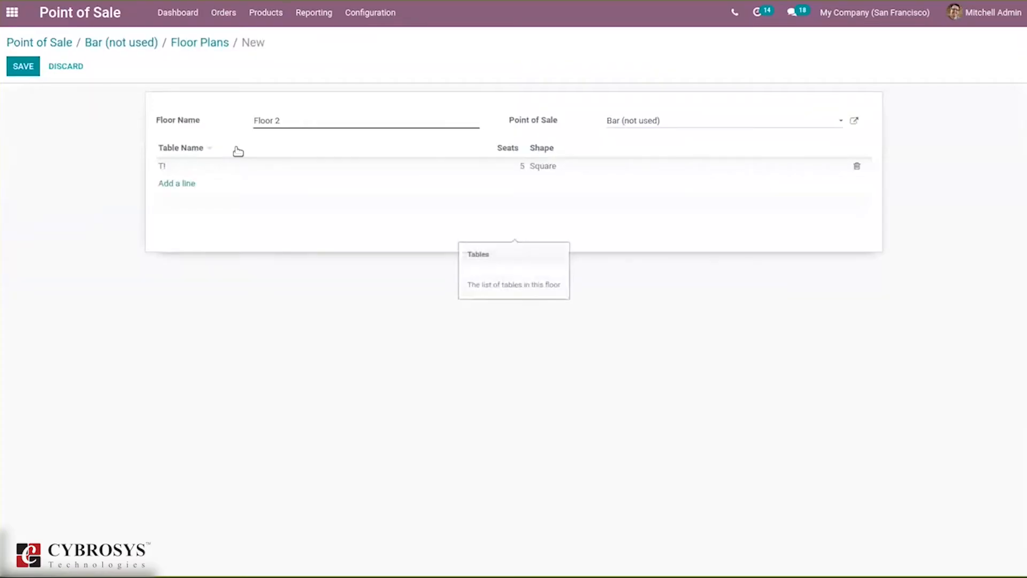
left_click(13, 63)
left_click(176, 43)
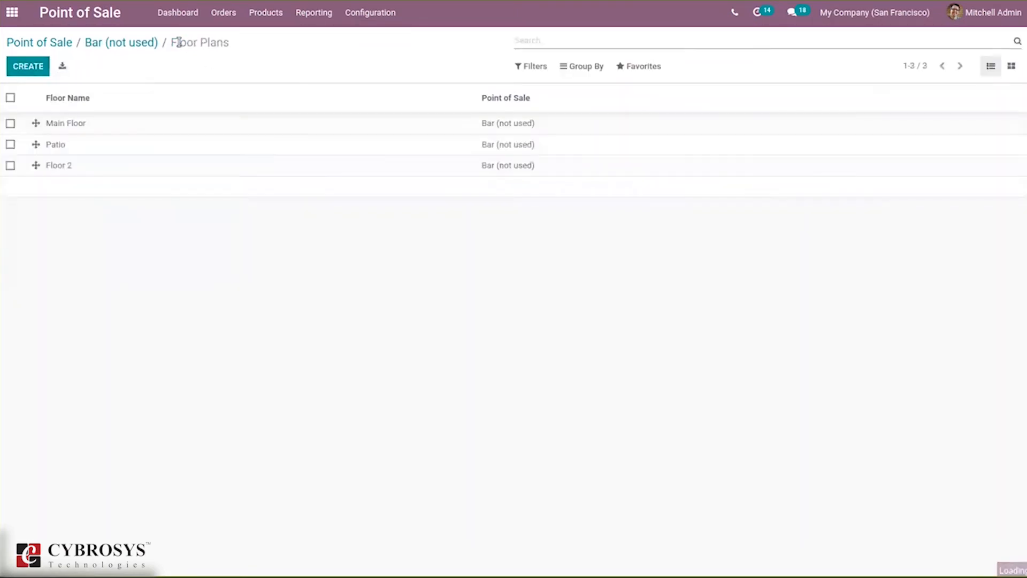
Step: Return to the Bar point of sale's settings, check its configuration in edit mode and save it
left_click(134, 43)
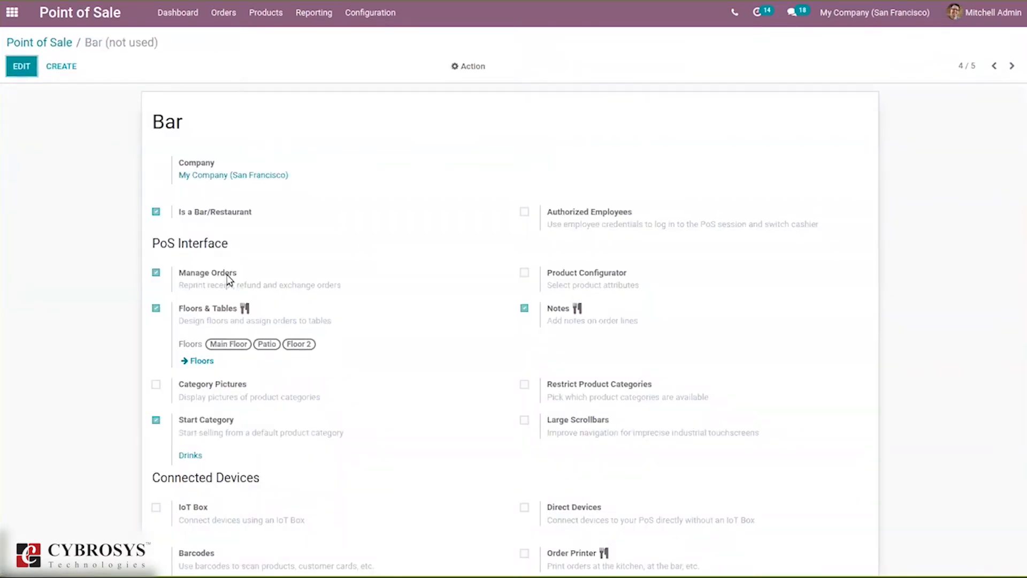
left_click(30, 69)
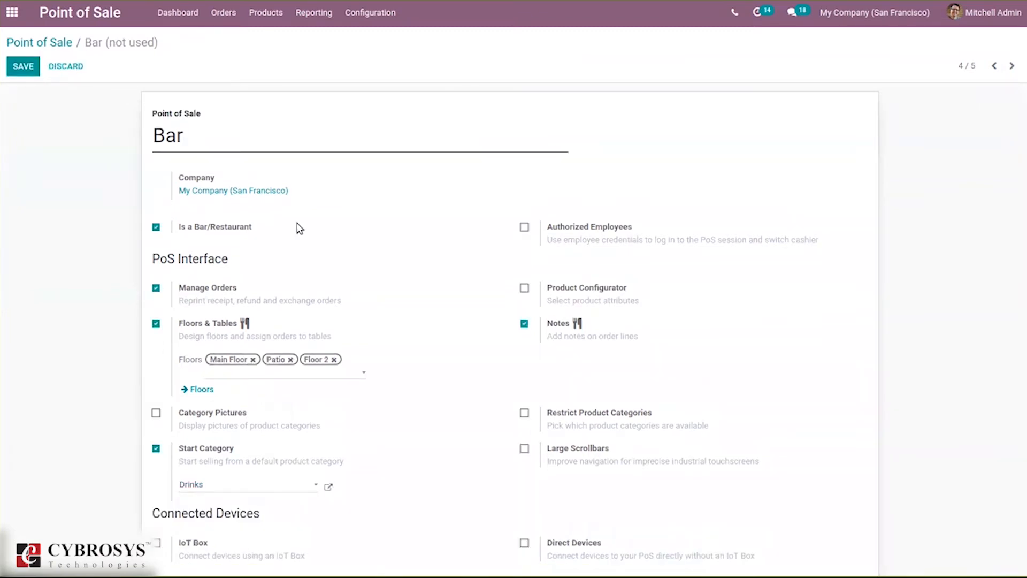
left_click_drag(1021, 173, 1022, 112)
left_click(24, 67)
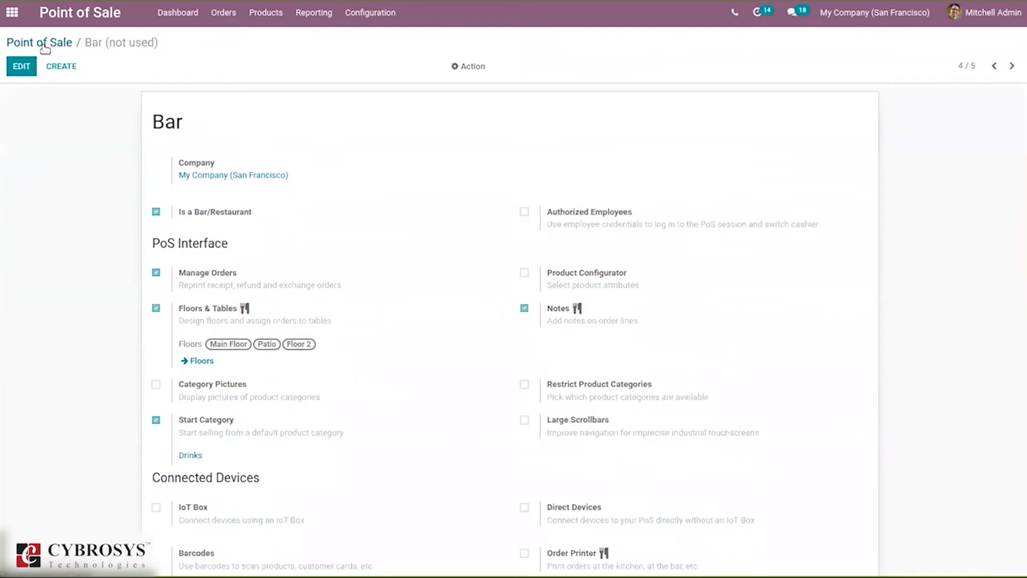
Step: Start a new session for Bar and view the Patio, Floor 2 and Main Floor table layouts
left_click(45, 47)
left_click(67, 251)
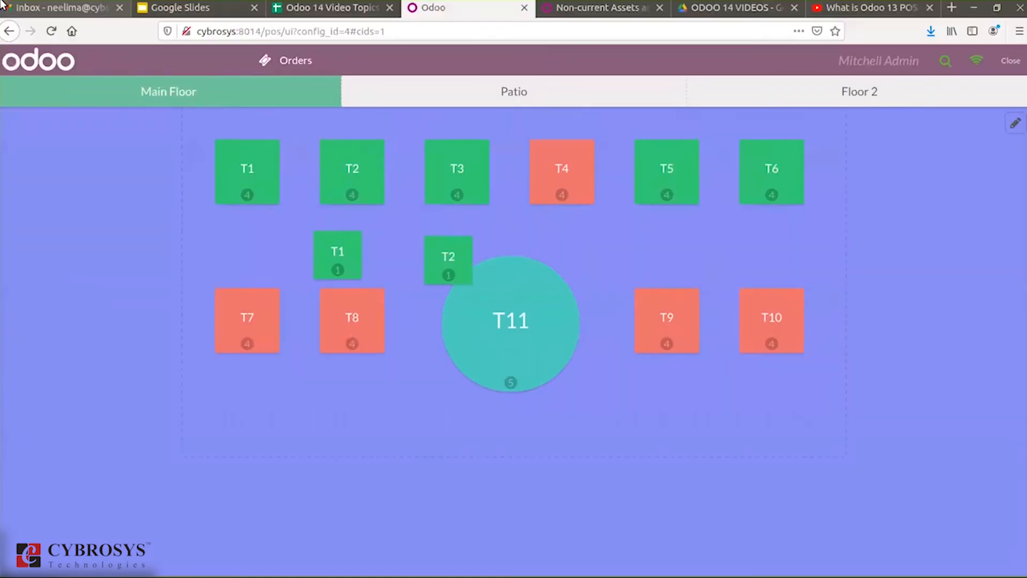
left_click(540, 45)
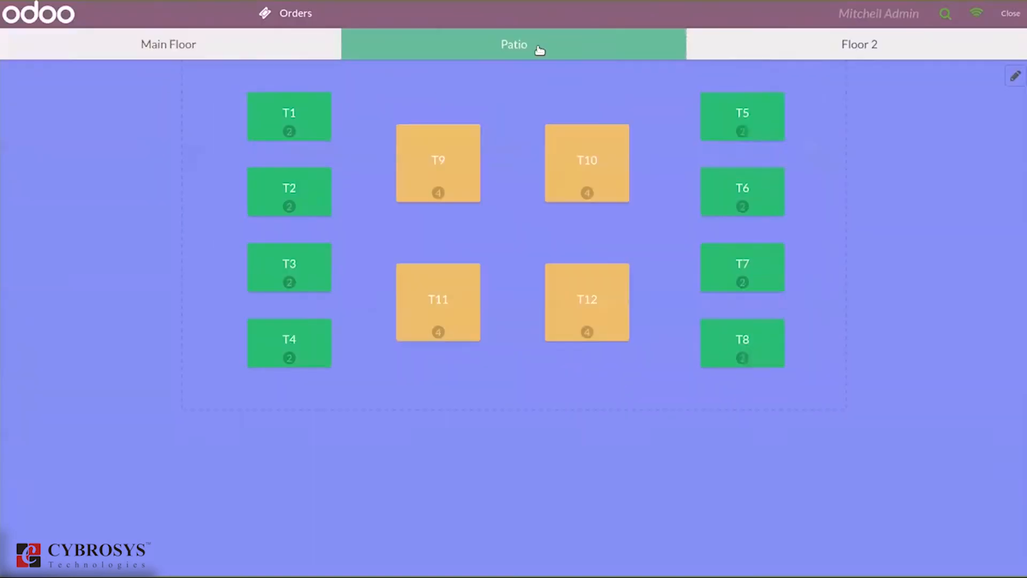
left_click(846, 46)
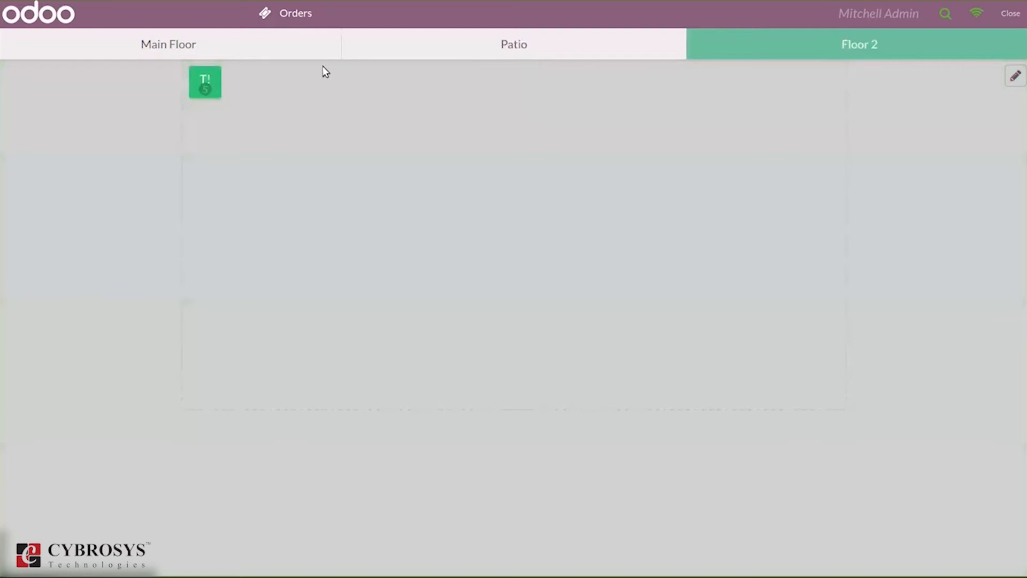
left_click(287, 40)
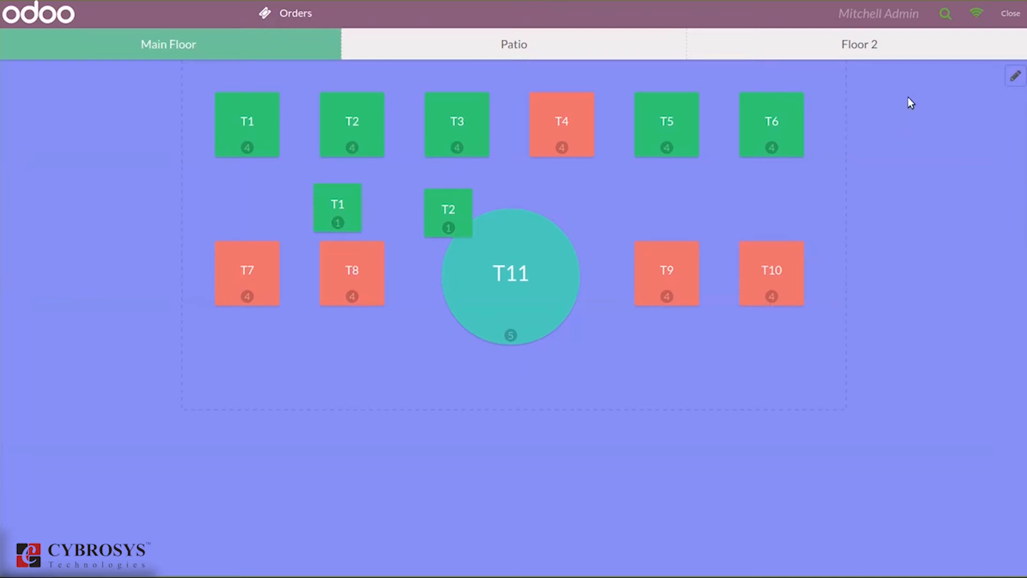
Step: Add a new table to the Main Floor plan and place it on the plan's left boundary, above and left of T7
left_click(1015, 76)
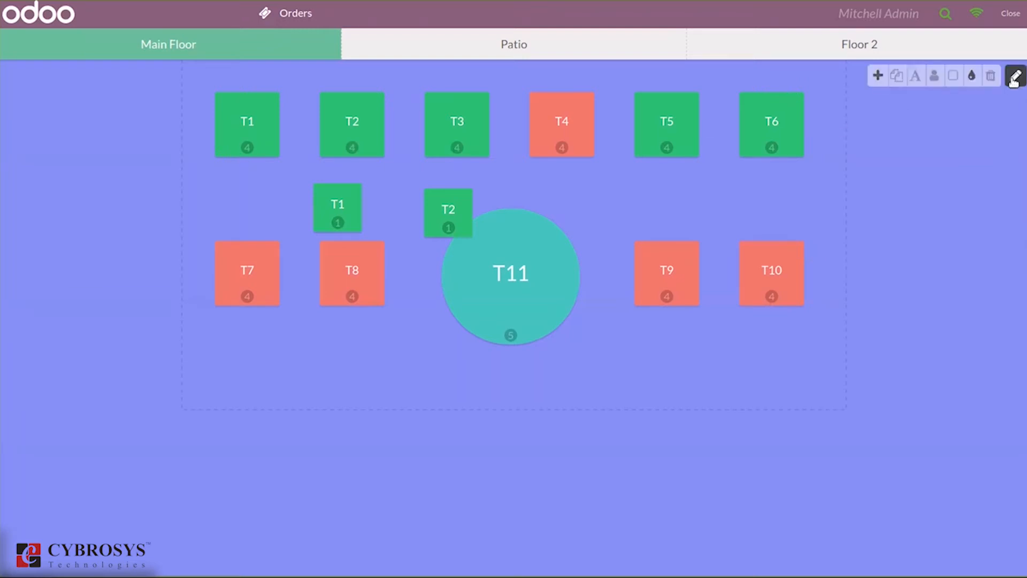
left_click(876, 76)
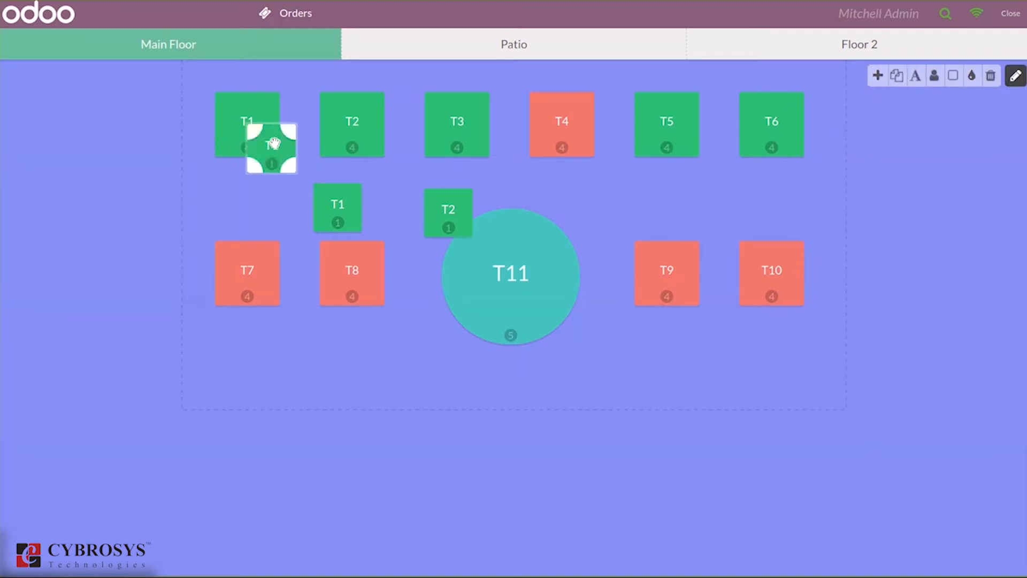
left_click_drag(273, 145, 167, 201)
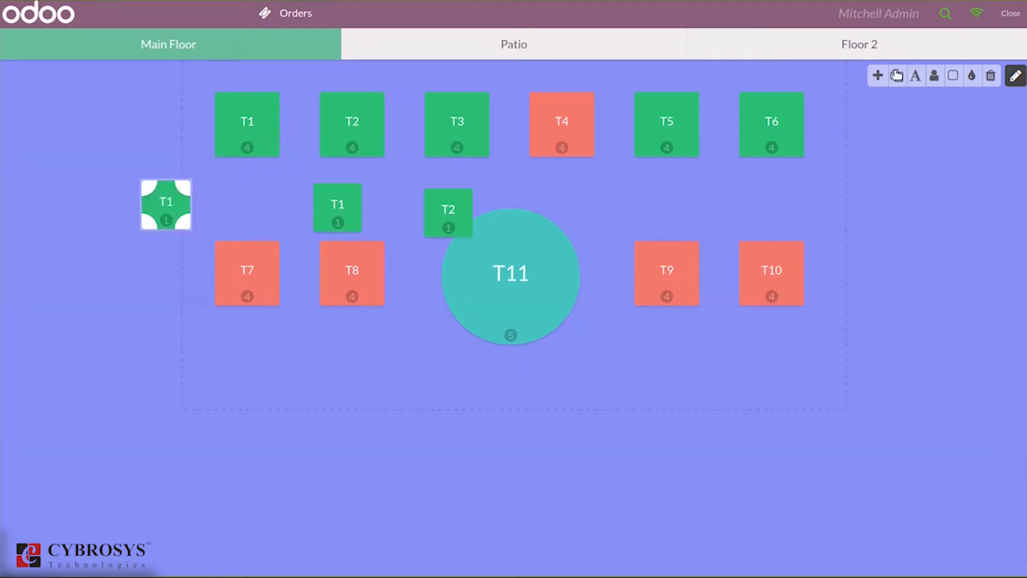
Step: Add another table enlarged into a wide rectangle, and place a duplicate of it between T3 and T11
left_click(876, 74)
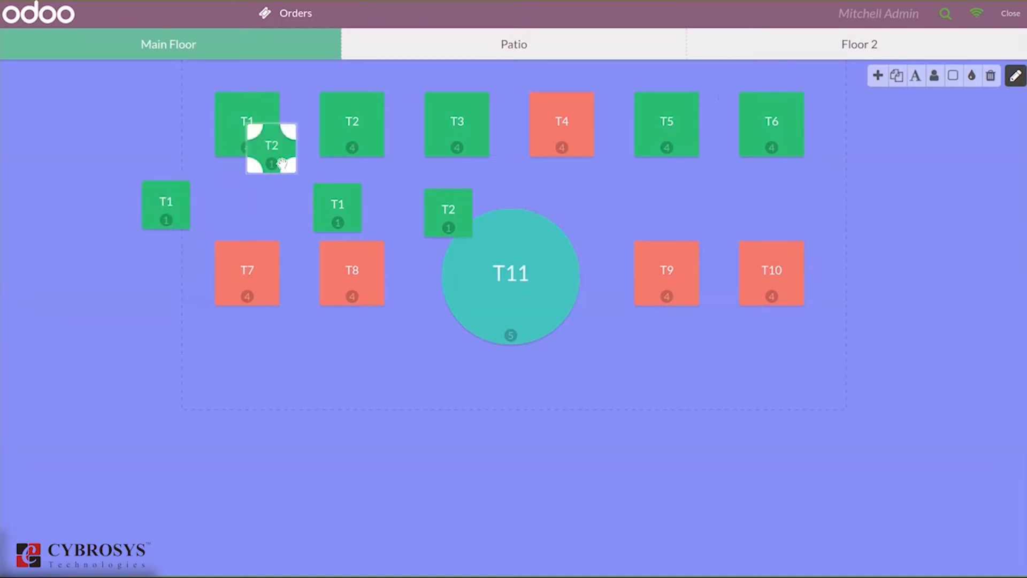
left_click_drag(295, 178, 368, 210)
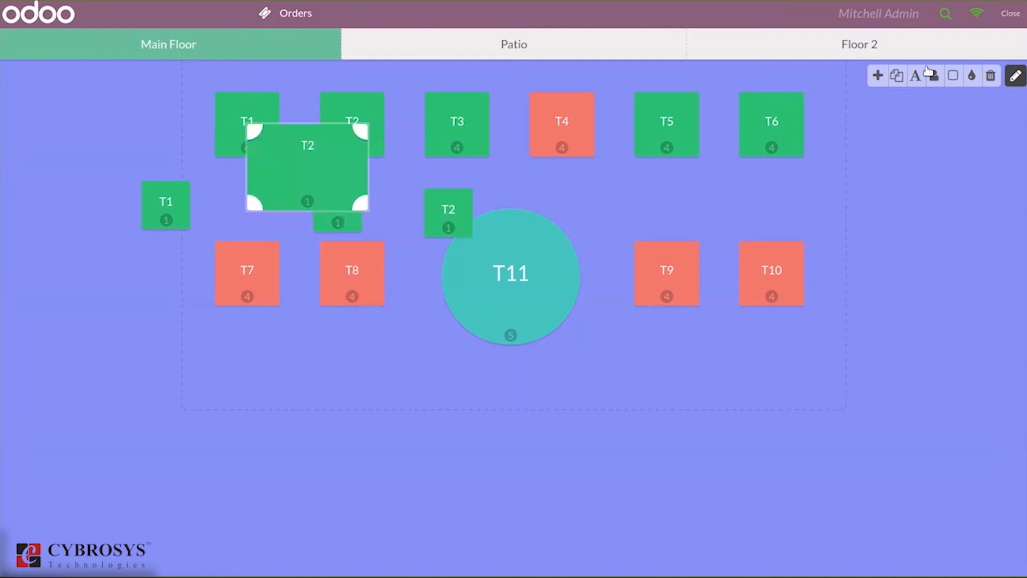
left_click(898, 76)
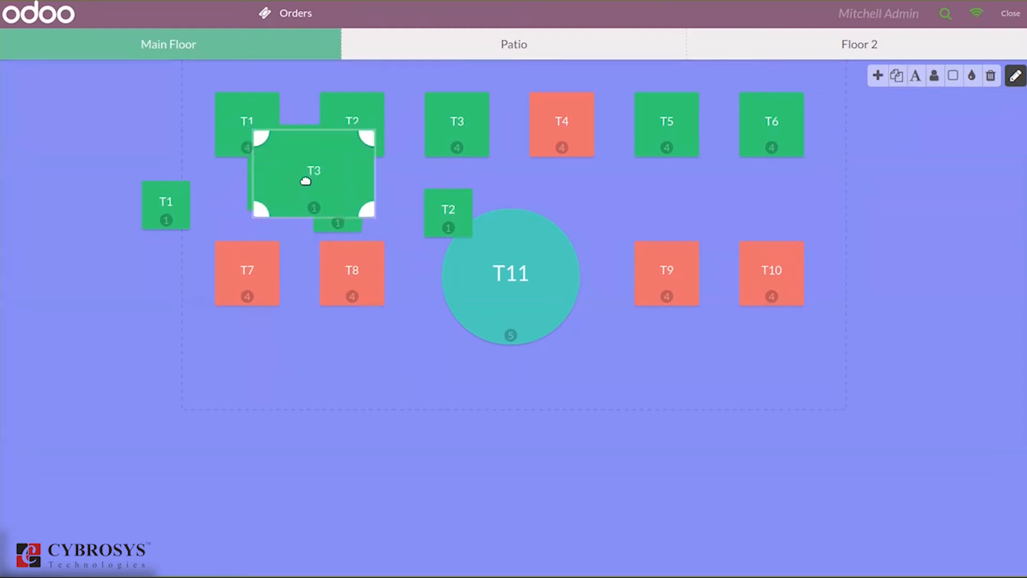
left_click_drag(305, 176, 512, 186)
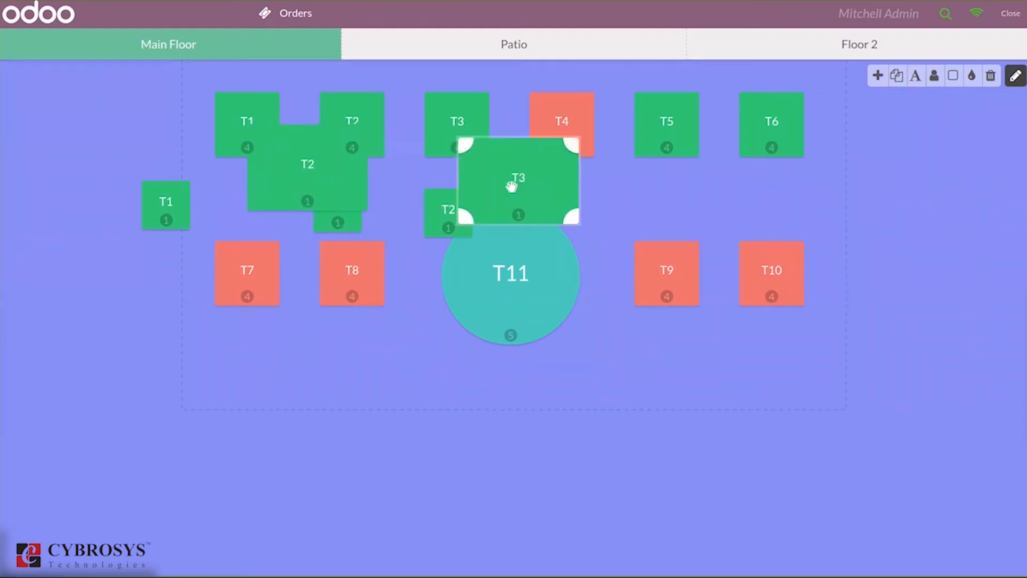
Step: Rename the duplicated table Special and move it outside the plan's left boundary, below and left of T7
left_click(914, 75)
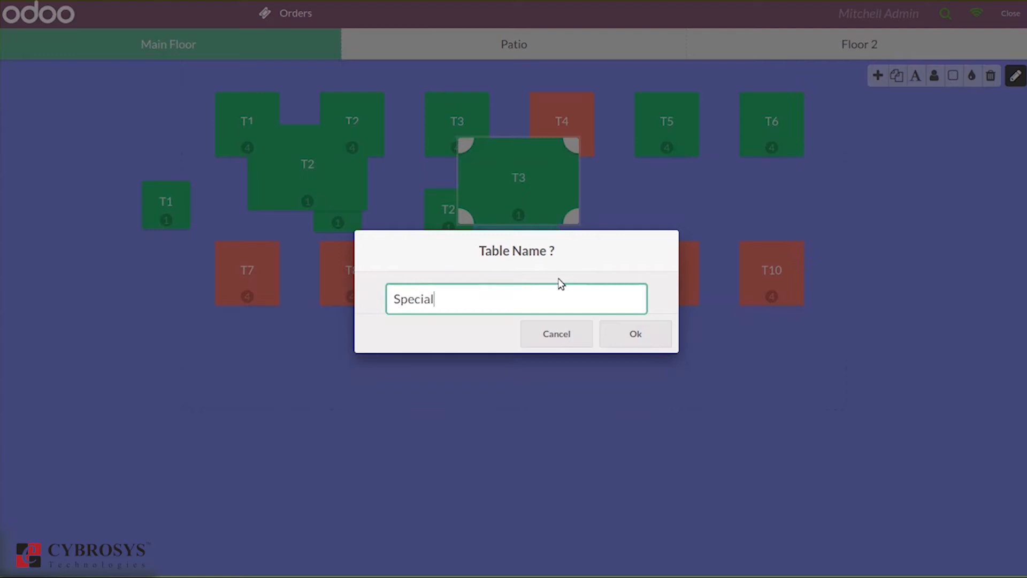
left_click(623, 338)
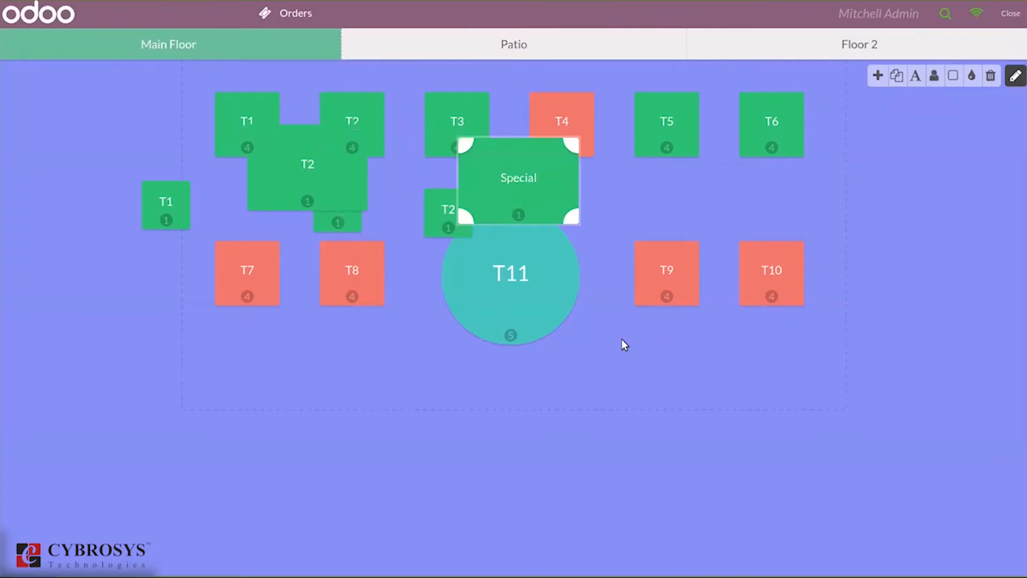
left_click_drag(540, 196, 138, 328)
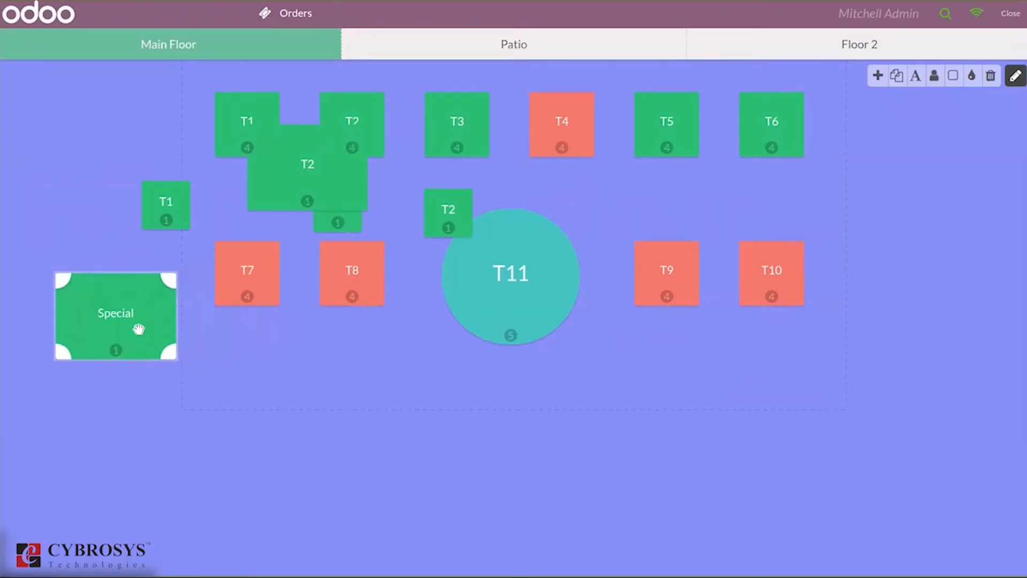
Step: Set the Special table's number of seats to 6
left_click(935, 75)
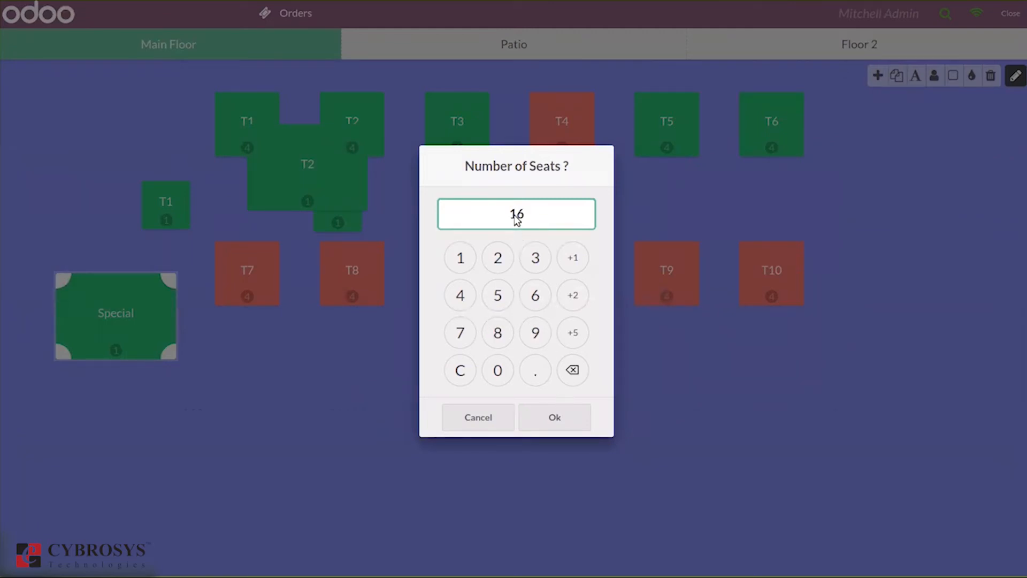
left_click(571, 370)
left_click(535, 297)
left_click(551, 415)
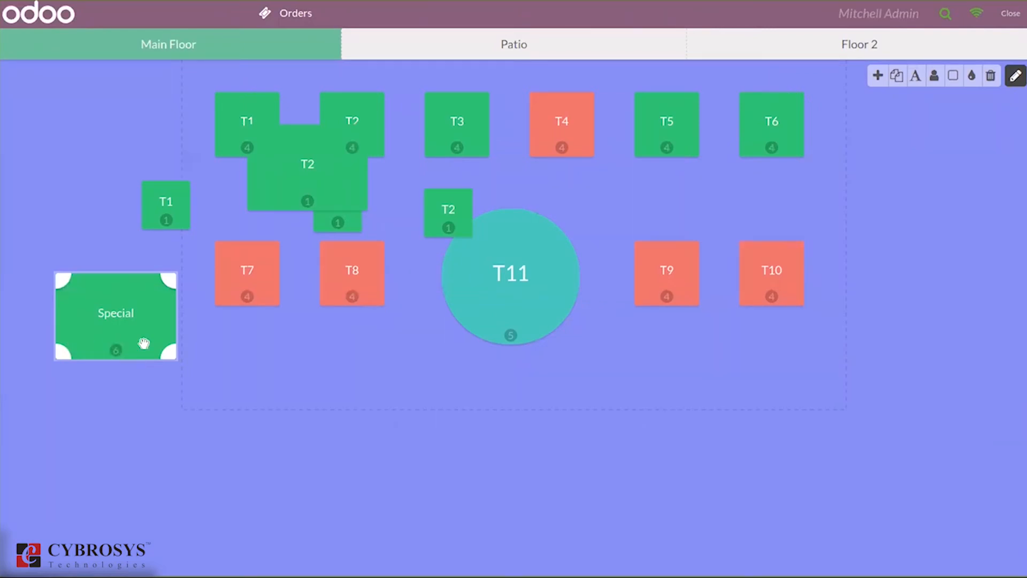
Step: Switch the Special table's shape to round and back to square, and tint the table dark grey
left_click(956, 77)
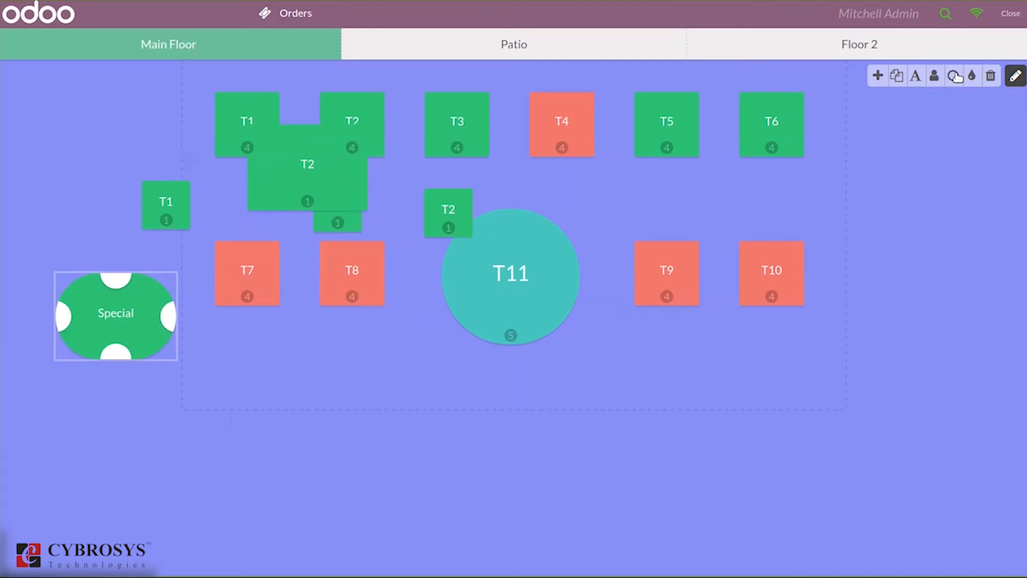
left_click(956, 77)
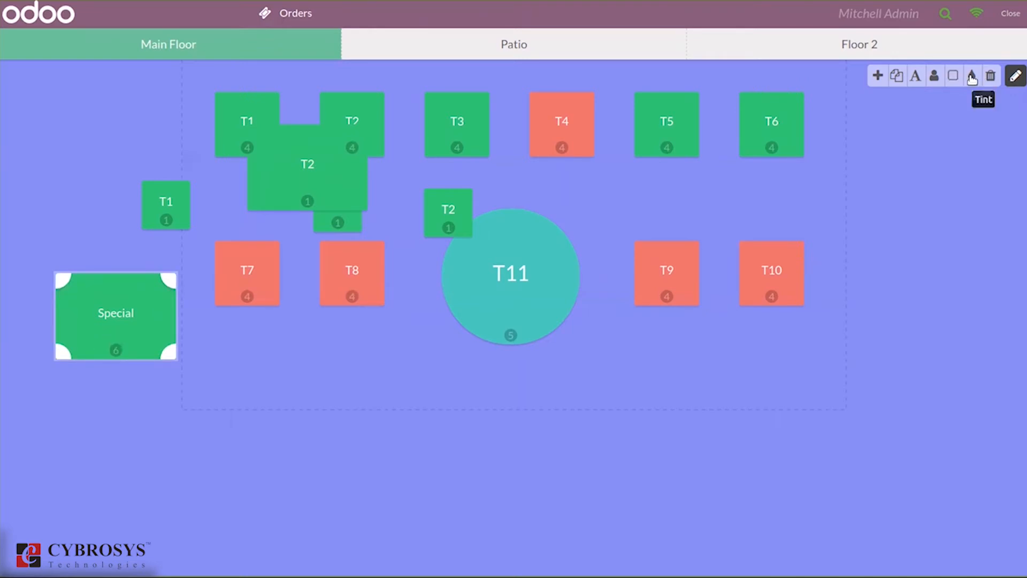
left_click(972, 77)
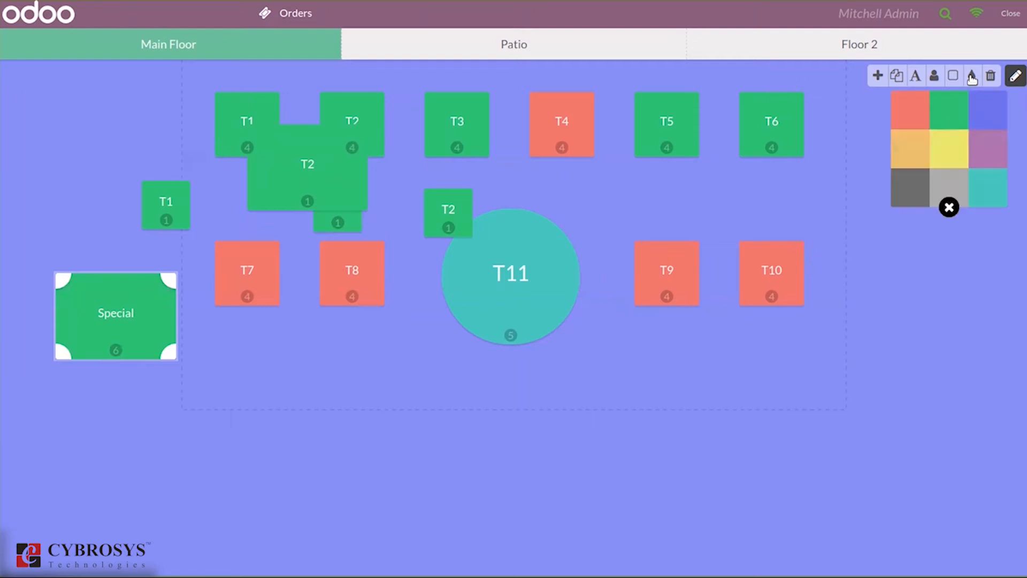
left_click(941, 150)
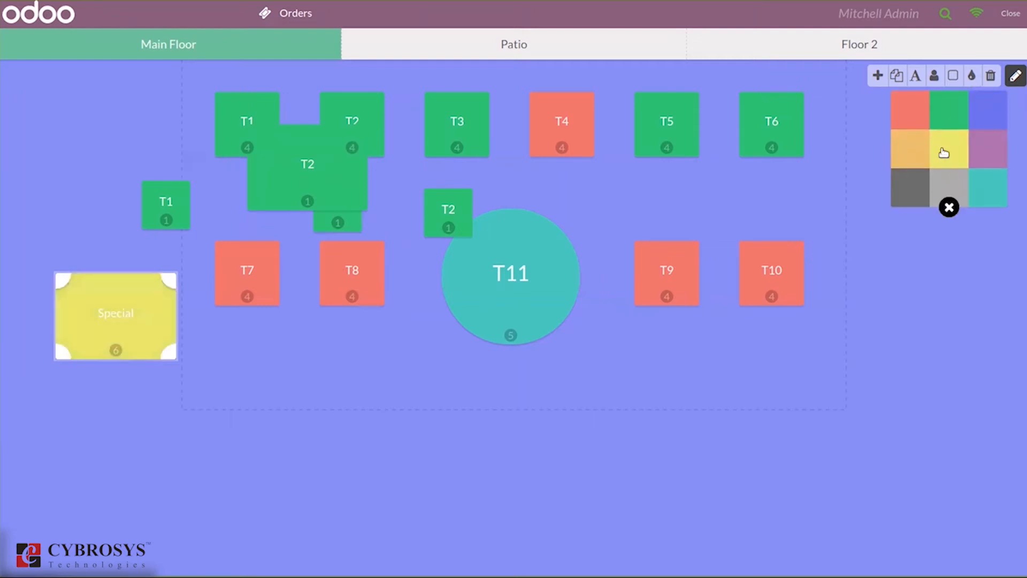
left_click(916, 196)
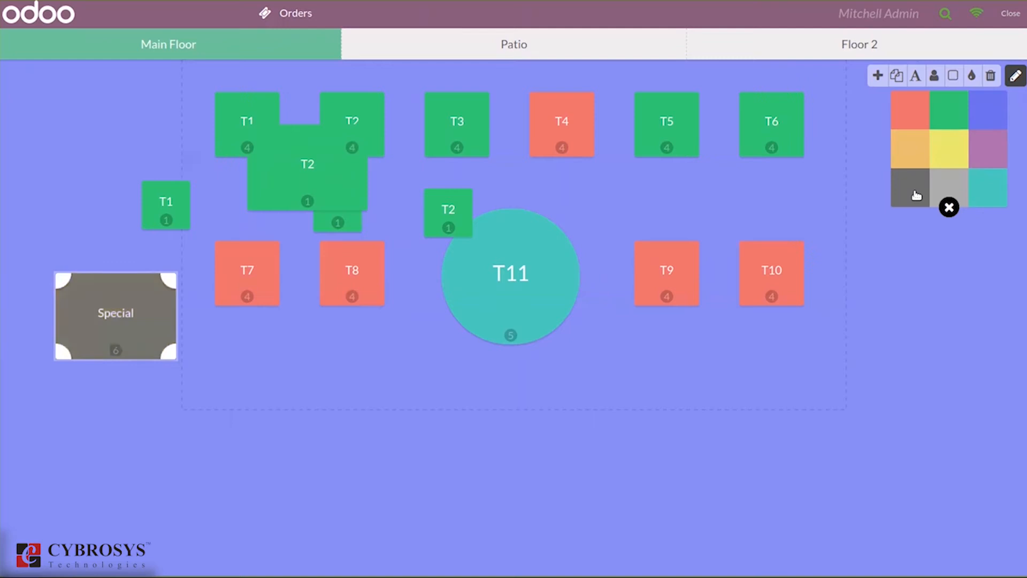
Step: Change the Main Floor background to dark grey with no table selected
left_click(808, 188)
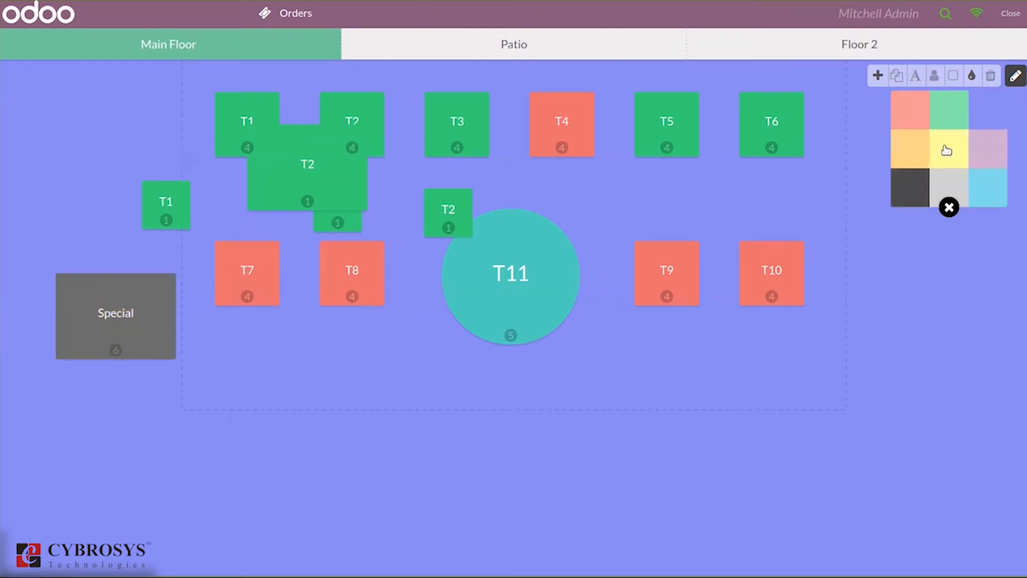
left_click(900, 193)
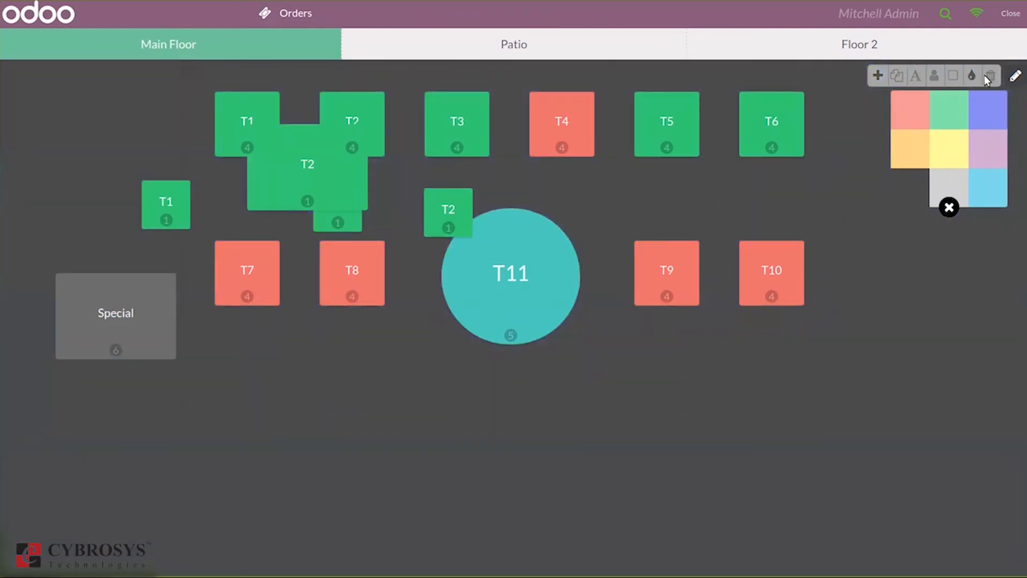
Step: Delete table T5 from the Main Floor plan and leave the layout editing mode
left_click(686, 132)
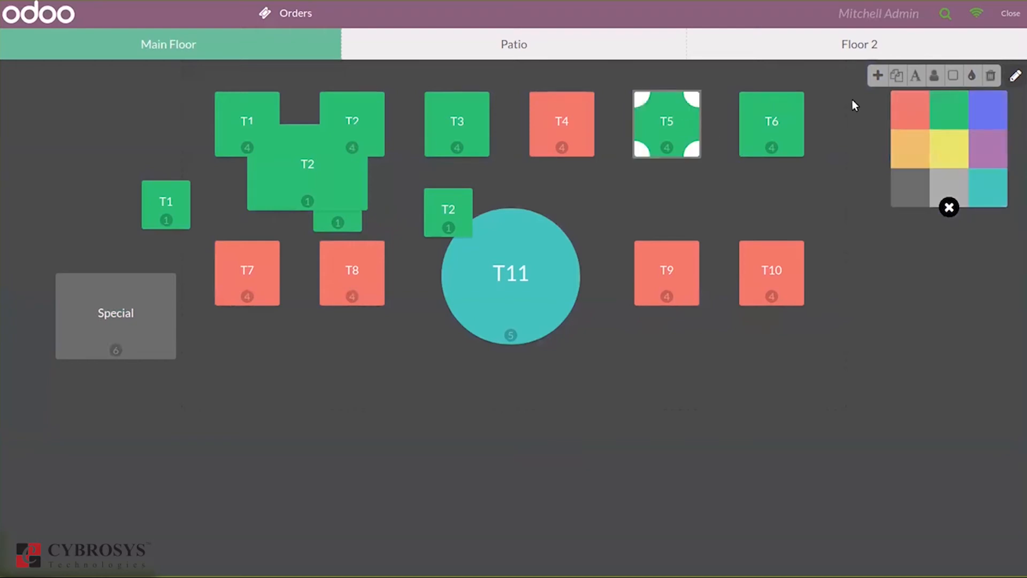
left_click(991, 76)
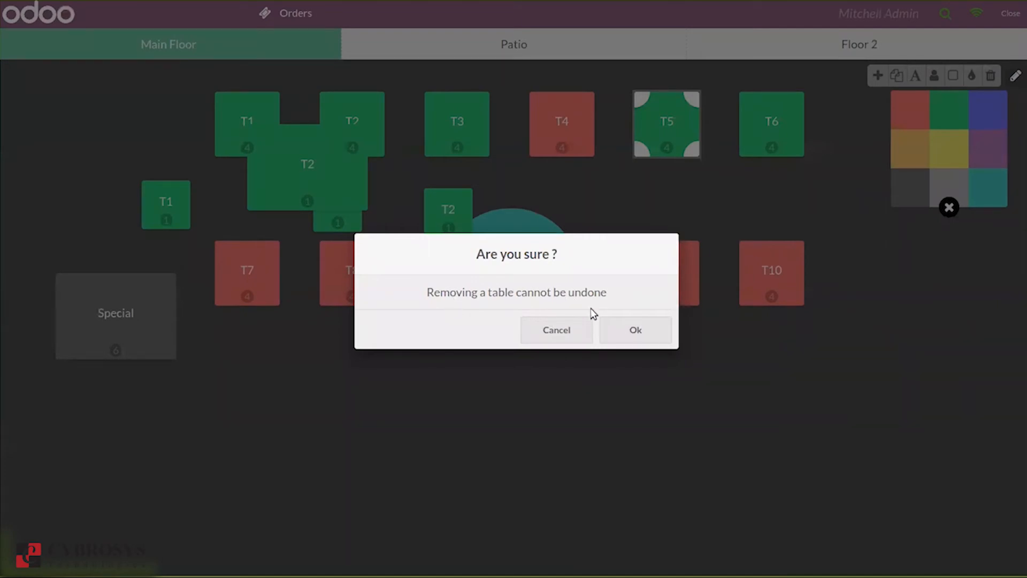
left_click(622, 328)
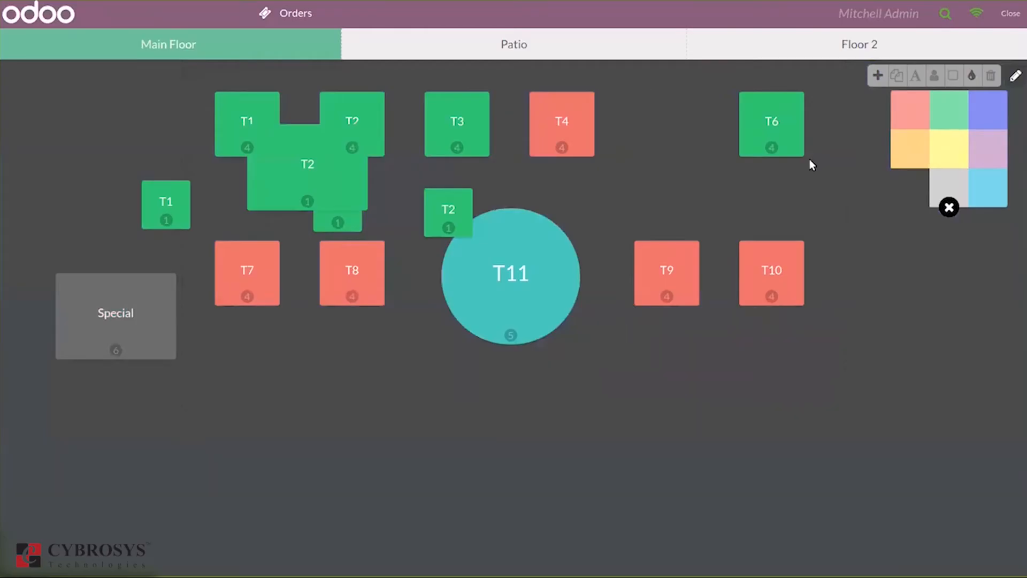
left_click(950, 206)
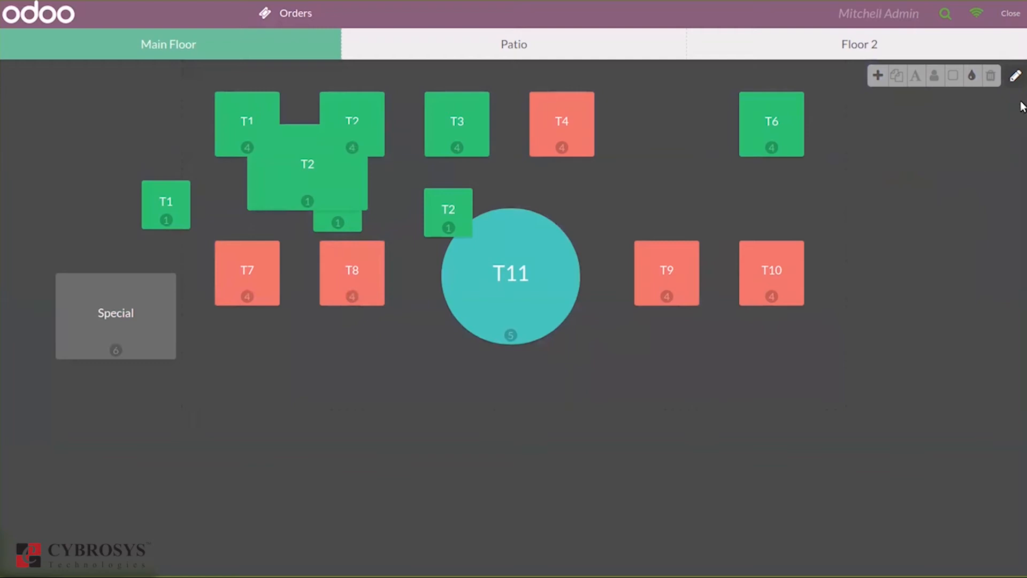
left_click(1016, 77)
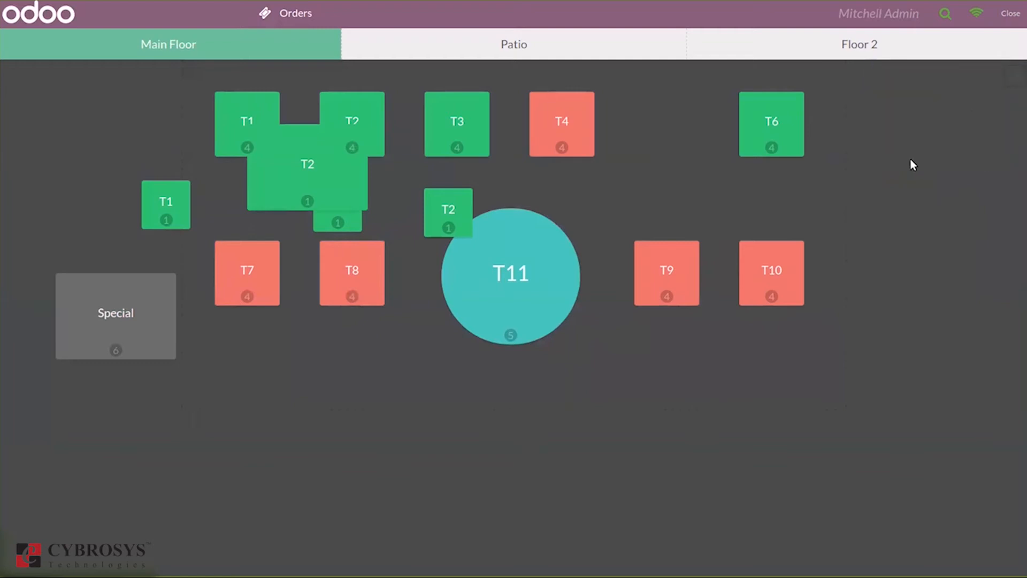
Step: Reopen layout editing, change the Main Floor background to blue, and finish editing the plan
left_click(1014, 78)
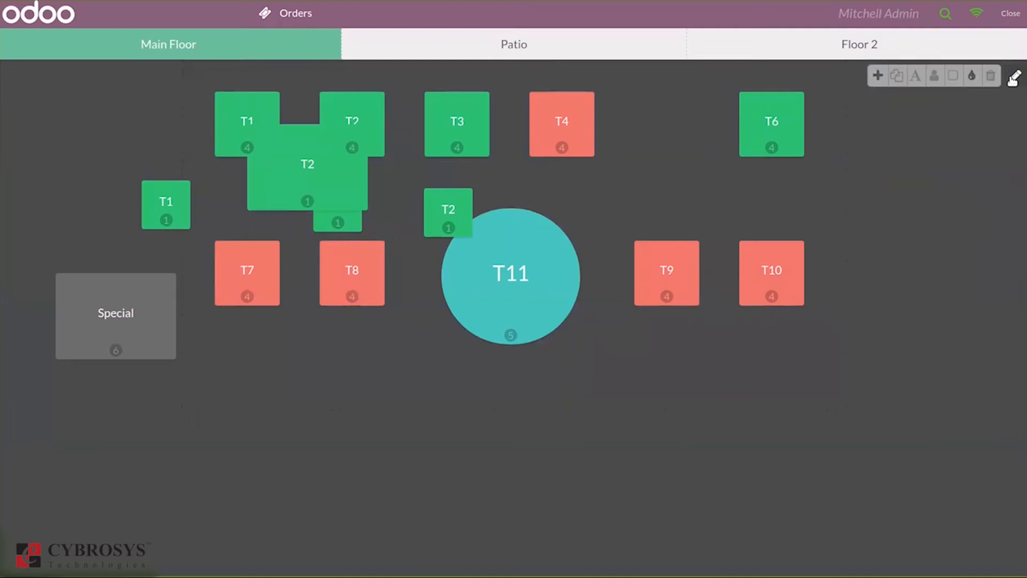
left_click(972, 76)
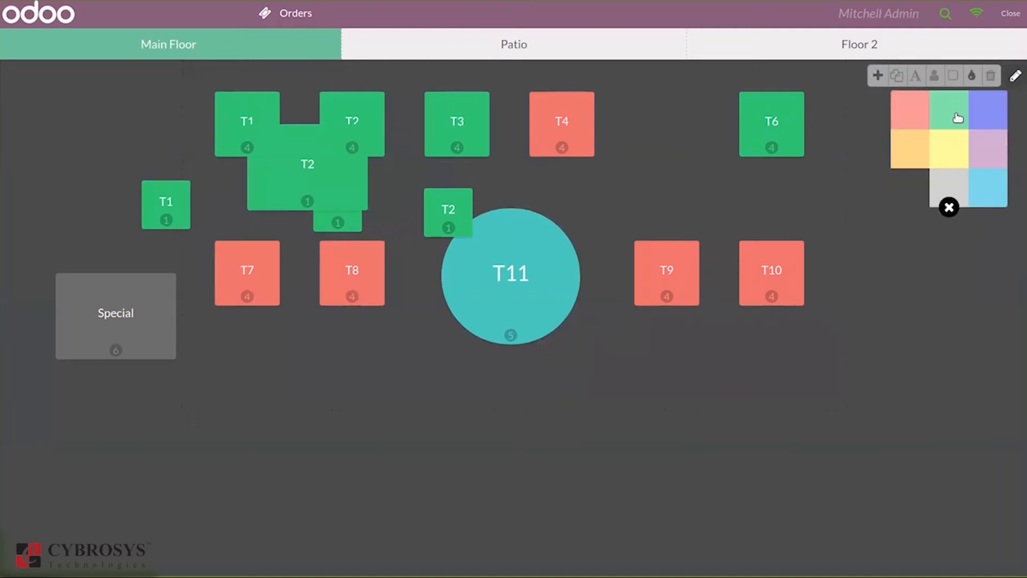
left_click(974, 114)
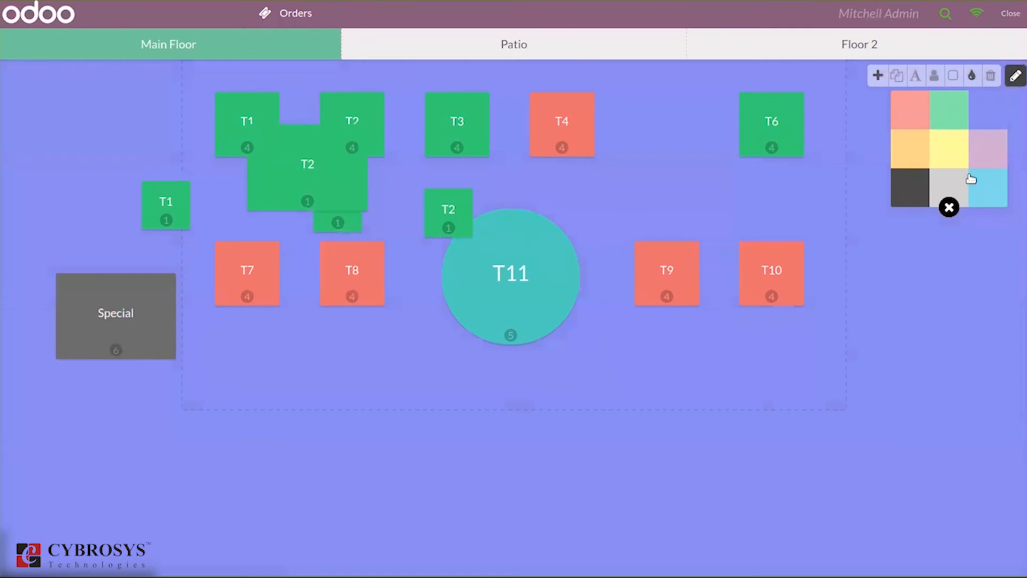
left_click(950, 207)
left_click(1016, 75)
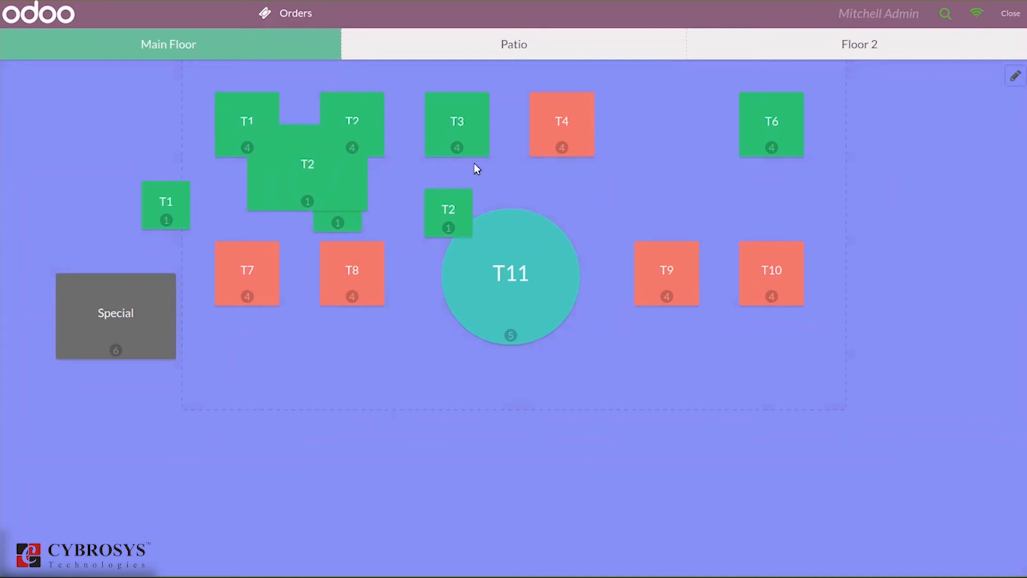
Step: View the order screens of the wide T2 table and of T3, returning to the Main Floor plan after each
left_click(257, 174)
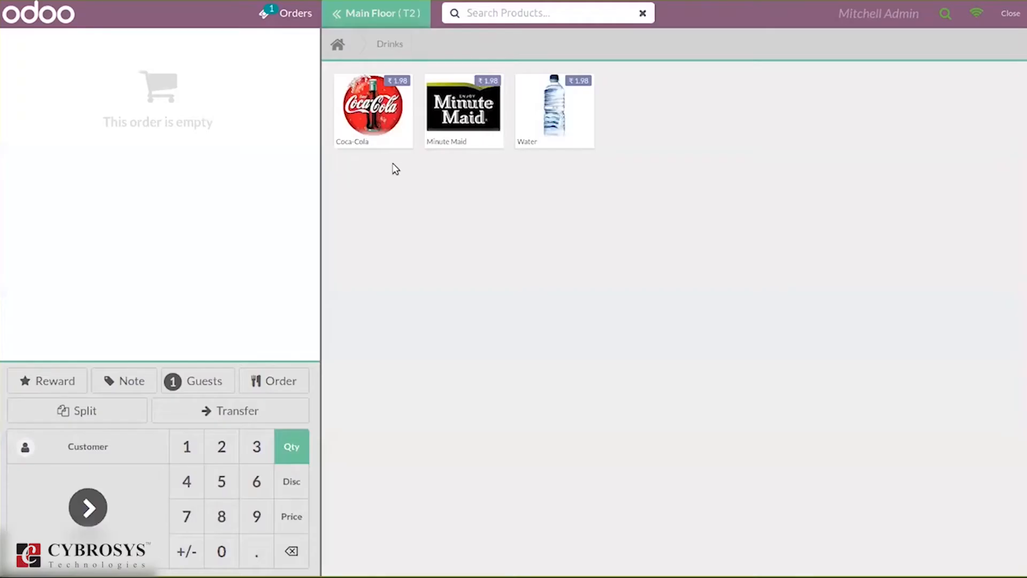
left_click(382, 13)
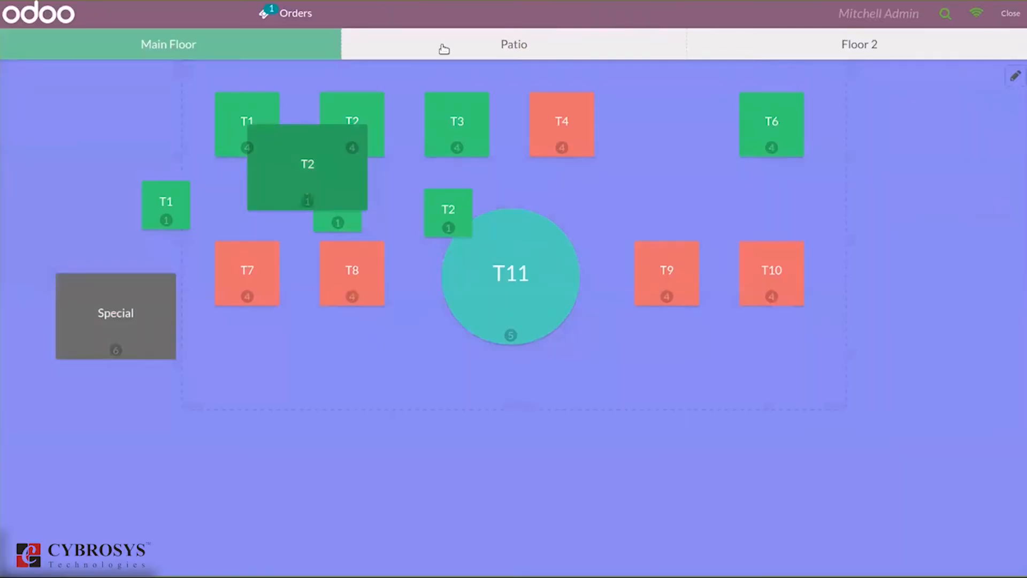
left_click(466, 135)
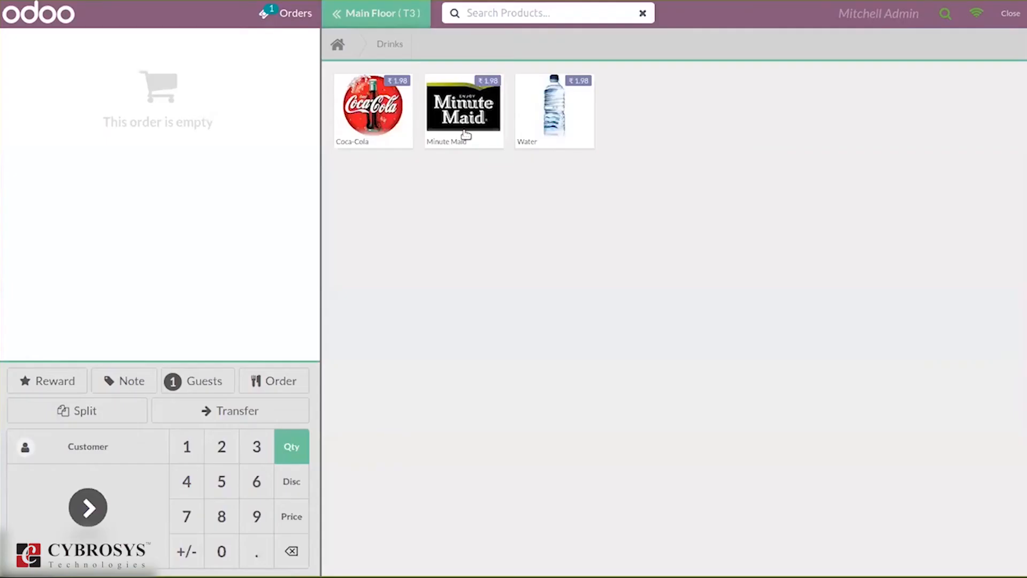
left_click(382, 14)
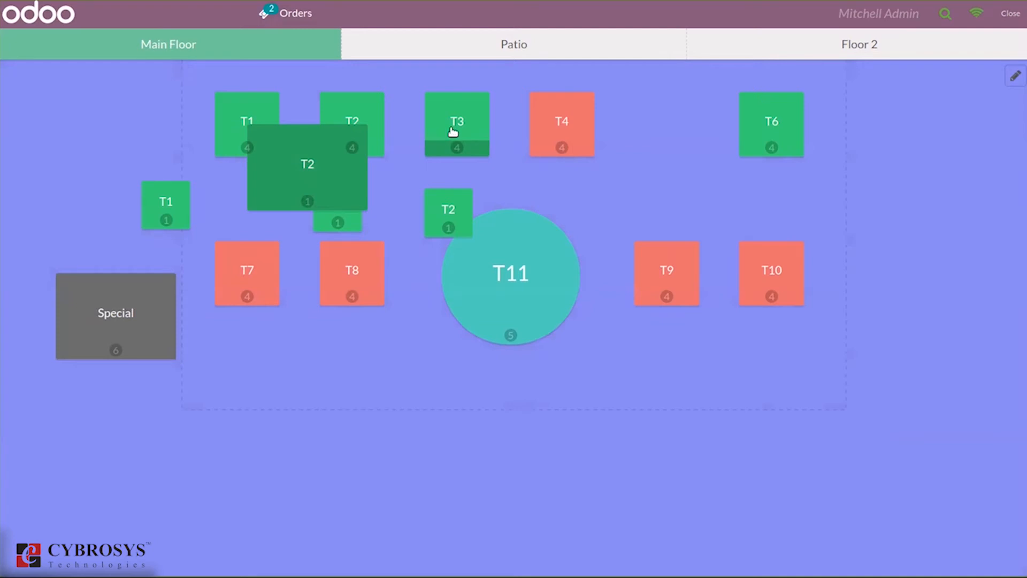
Step: Set the guest count for table T3's order to 3 and return to the floor plan
left_click(454, 132)
left_click(201, 382)
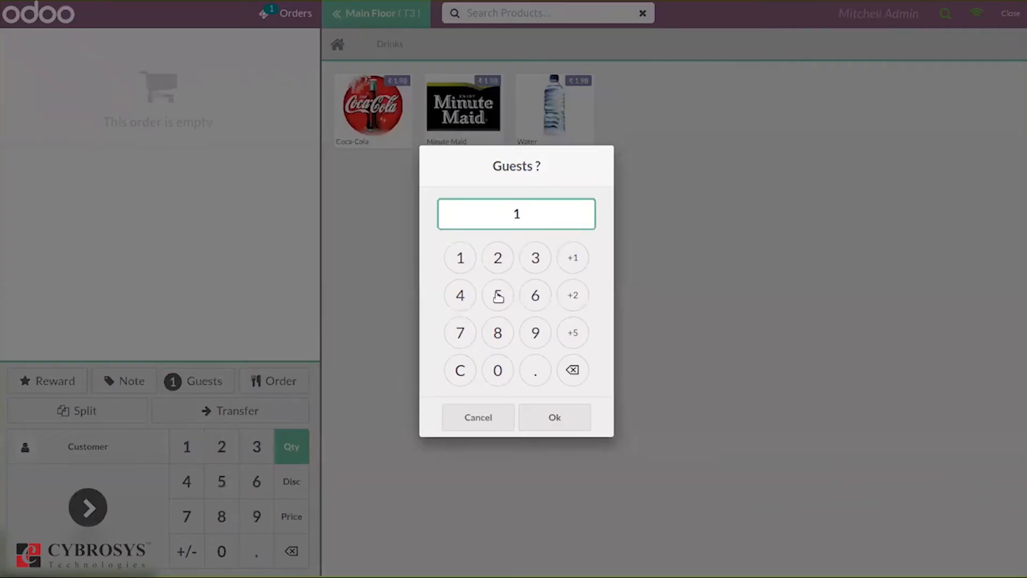
left_click(461, 295)
left_click(567, 369)
left_click(554, 417)
mouse_move(399, 27)
left_click(362, 19)
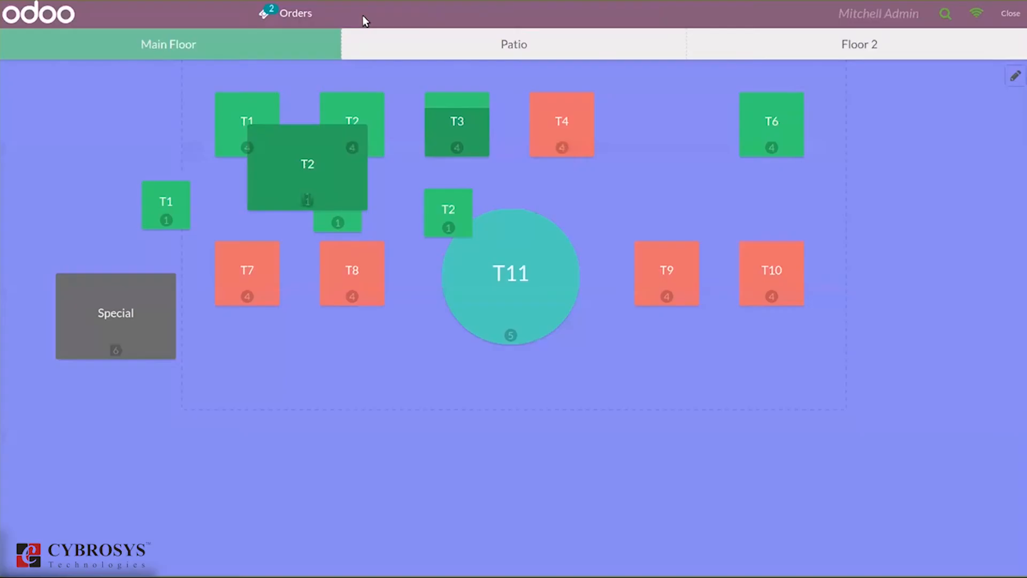
Step: Reopen table T3, set its guest count to 4, and return to the Main Floor plan
left_click(456, 123)
left_click(218, 381)
left_click(568, 380)
left_click(462, 295)
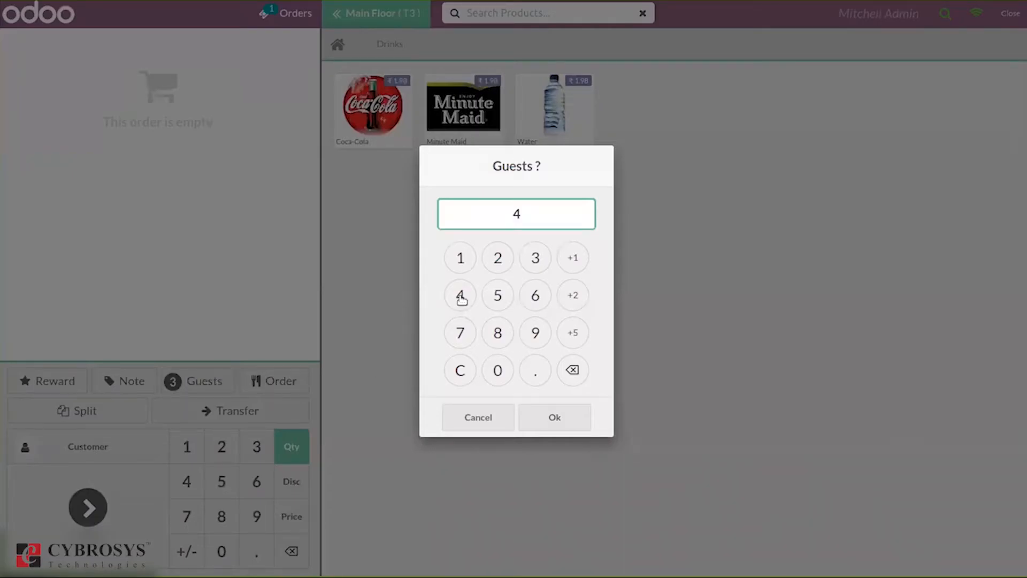
left_click(555, 416)
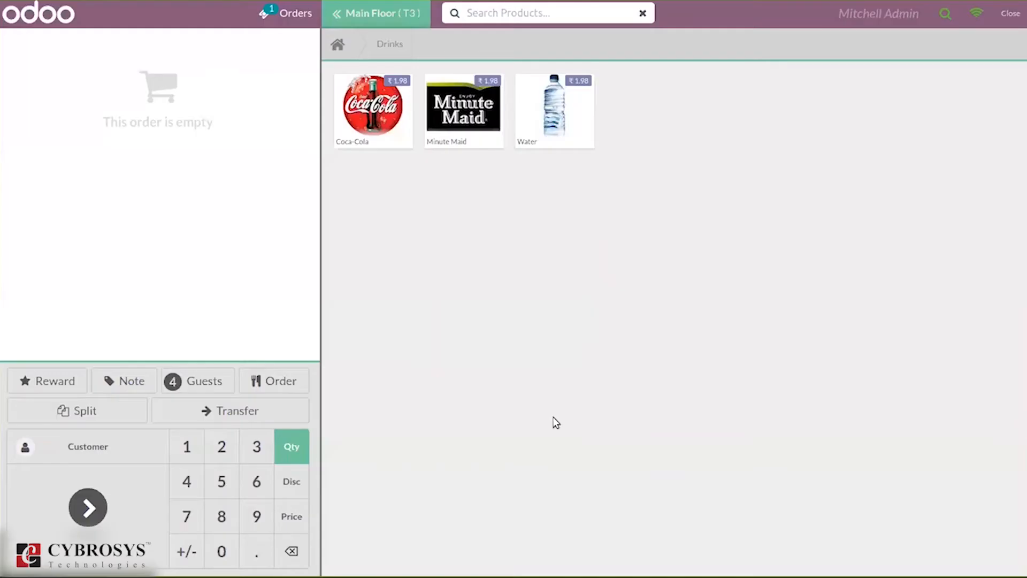
left_click(375, 13)
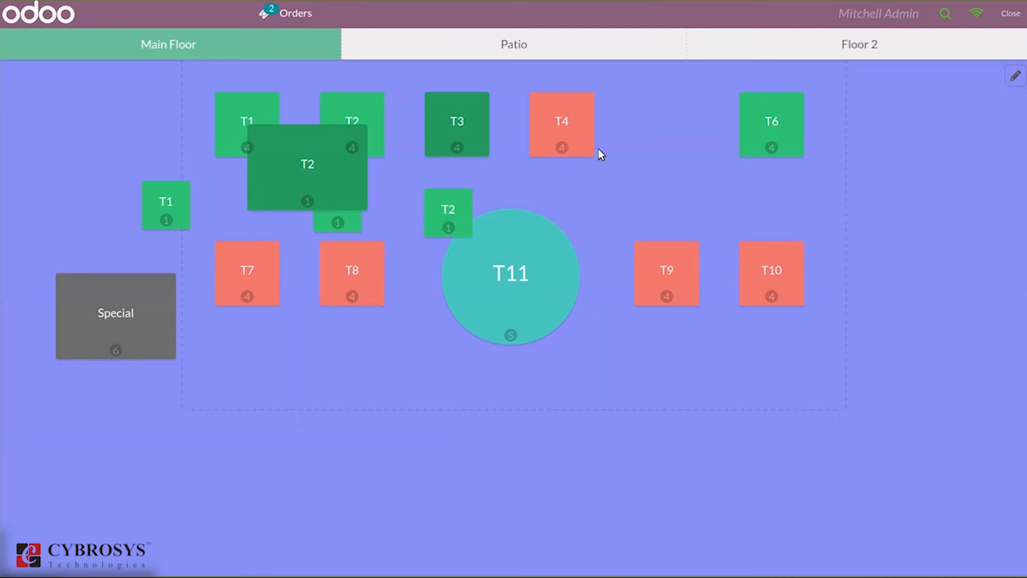
Step: Add one Funghi and one Club Sandwich from the Food category to table T3's order
left_click(465, 131)
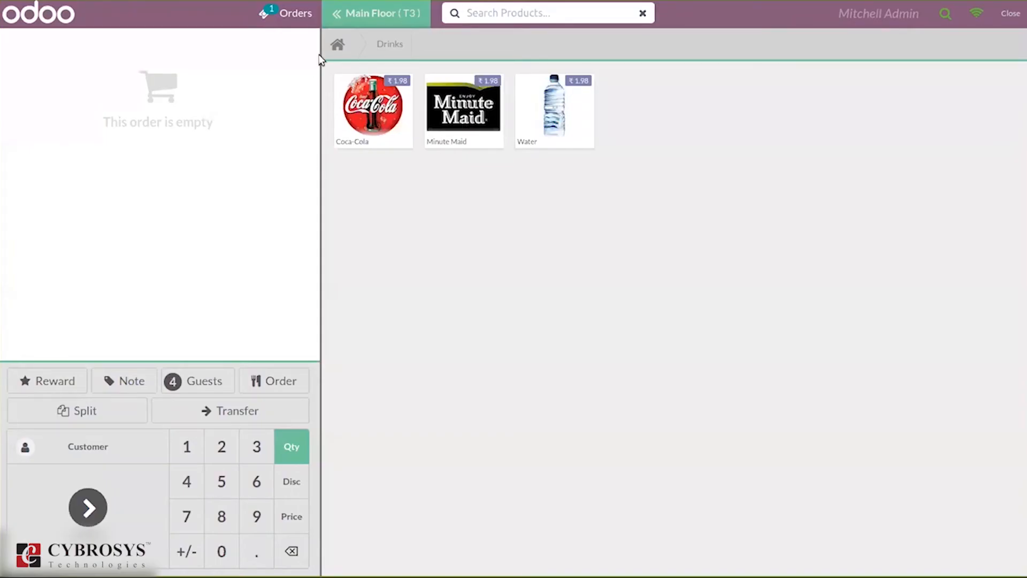
left_click(339, 45)
left_click(680, 44)
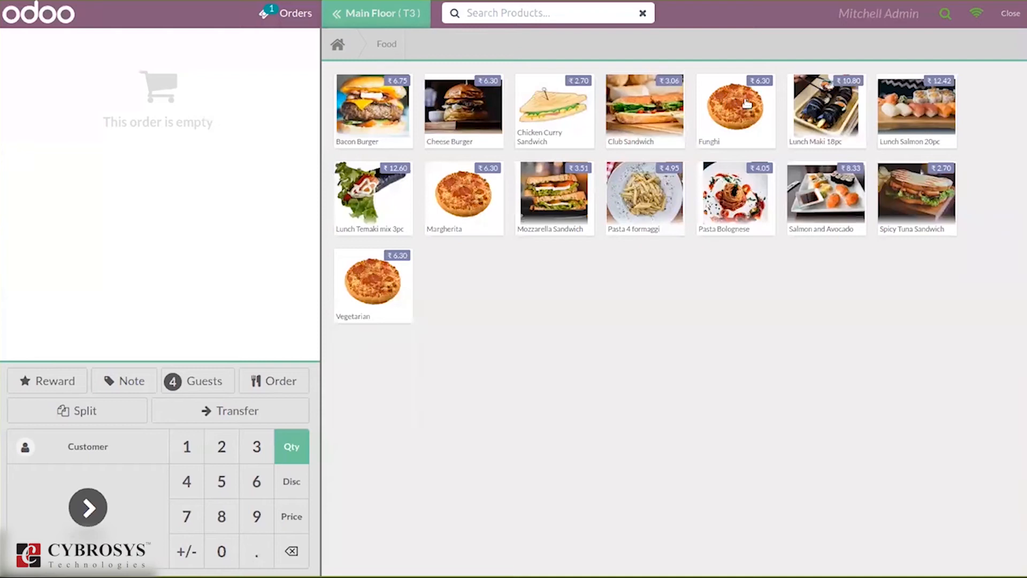
left_click(717, 121)
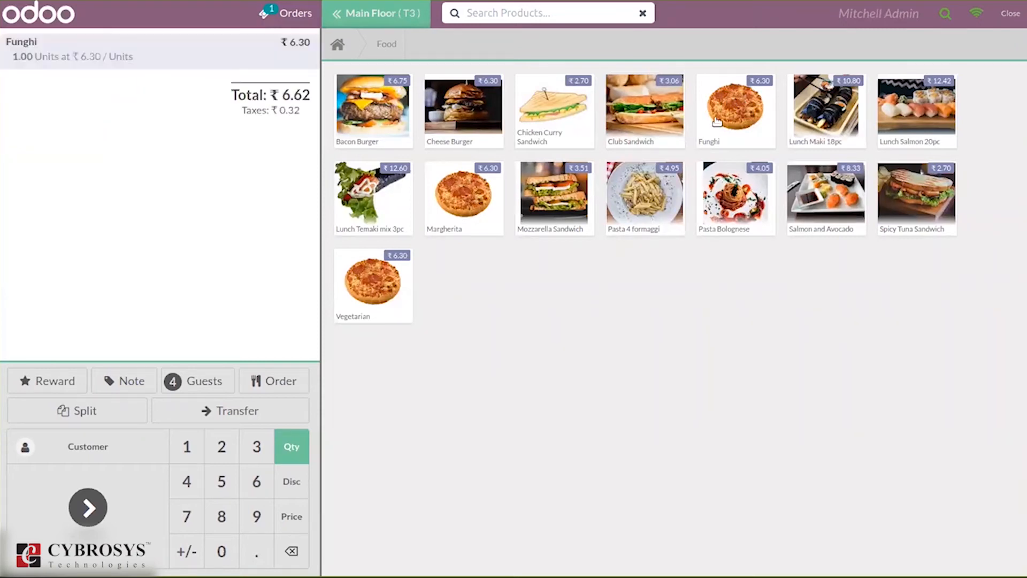
left_click(637, 112)
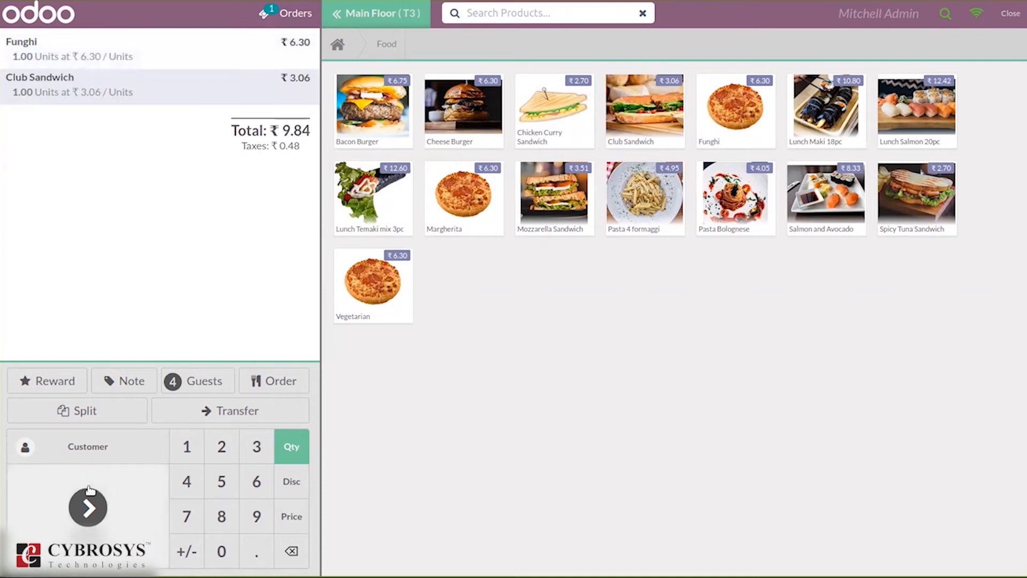
Step: Return to the floor plan, reopen table T3, and create a new order for it from its orders list
left_click(355, 14)
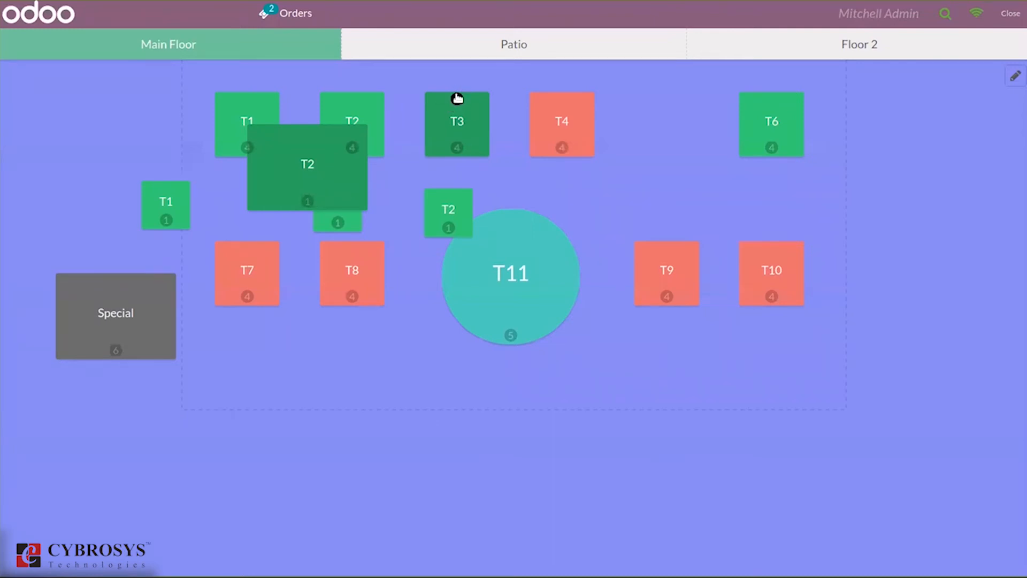
left_click(454, 113)
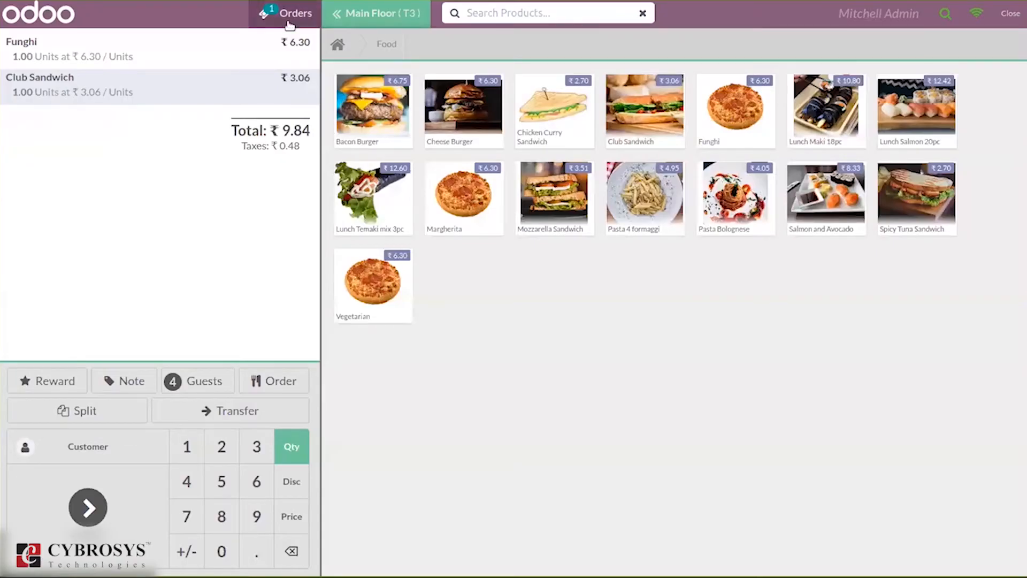
left_click(269, 15)
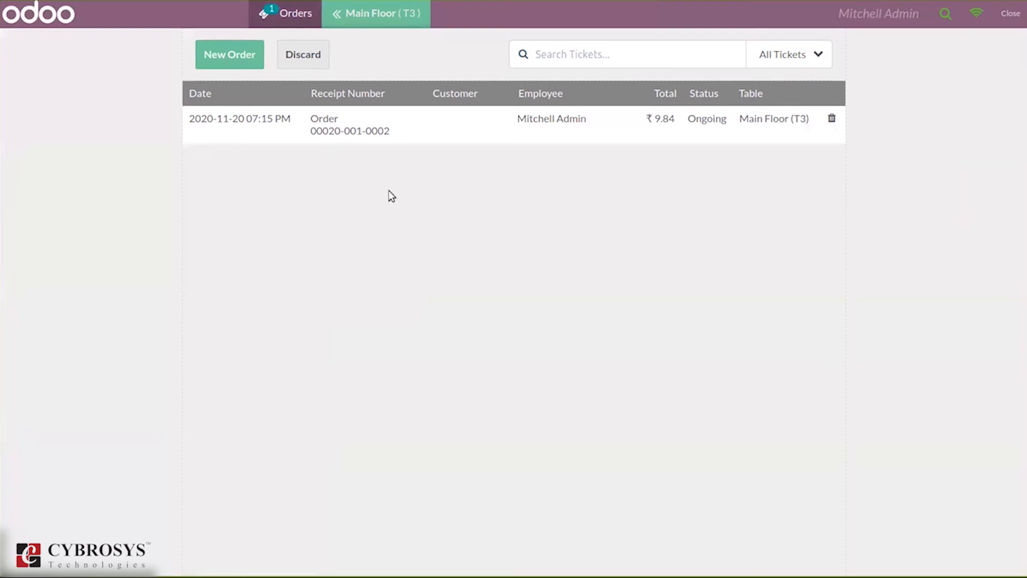
left_click(218, 48)
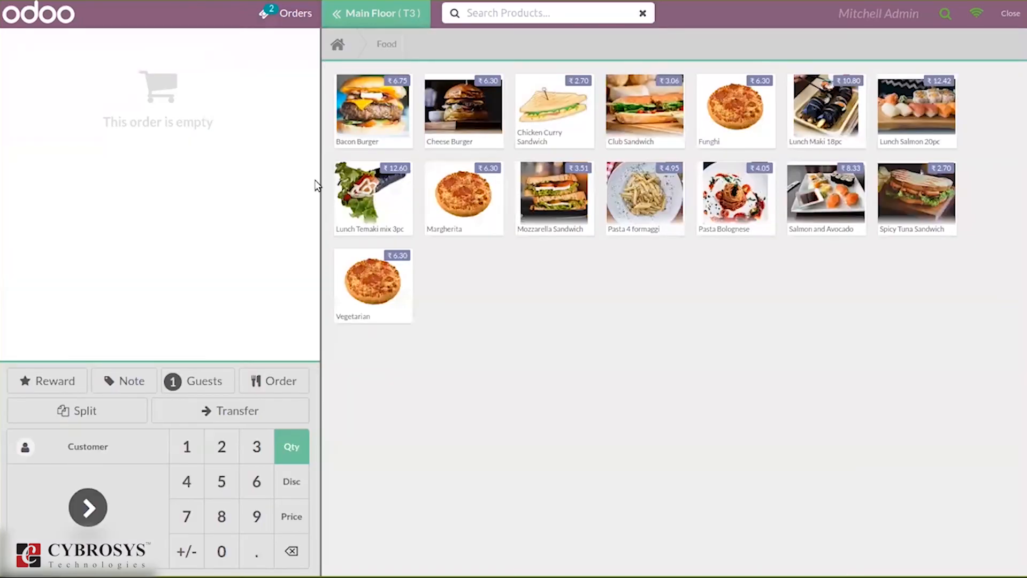
Step: Add one Chicken Curry Sandwich and one Mozzarella Sandwich to table T3's new order
left_click(530, 120)
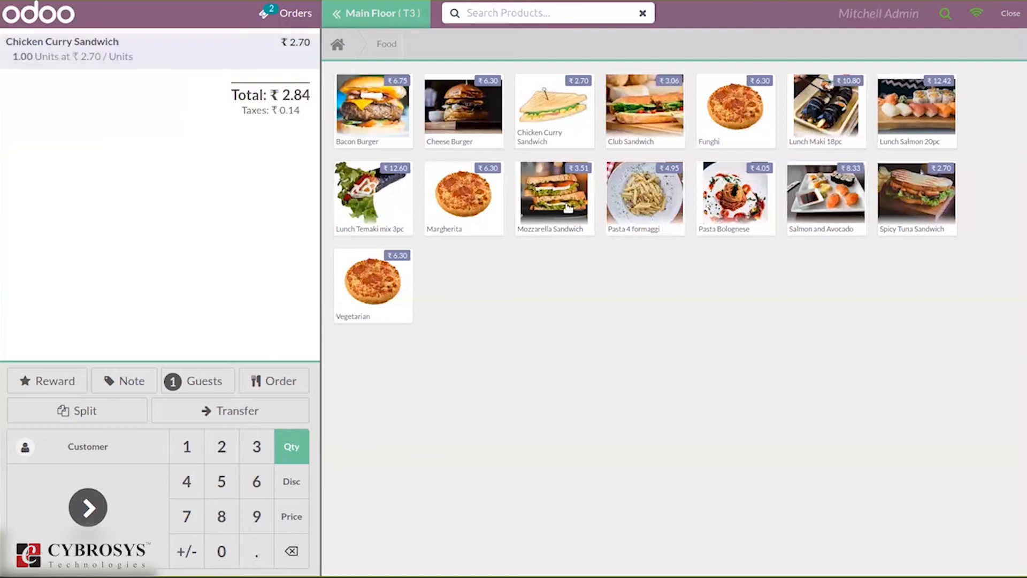
left_click(554, 169)
Step: Review table T3's tickets filtered by Ongoing, Payment, Receipt and Tipping, restore All Tickets, and return to the order
left_click(274, 19)
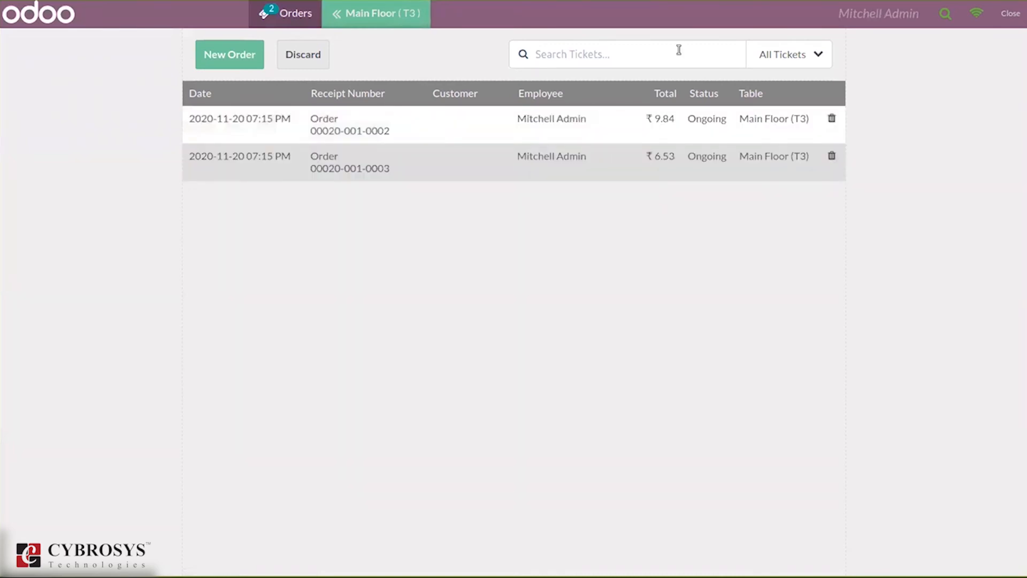
left_click(817, 56)
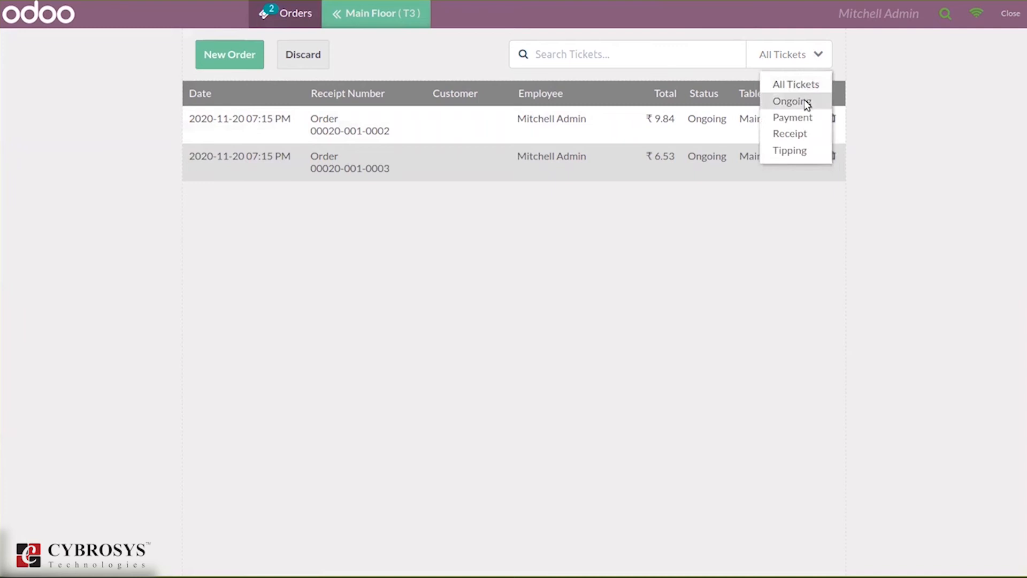
left_click(807, 103)
left_click(804, 55)
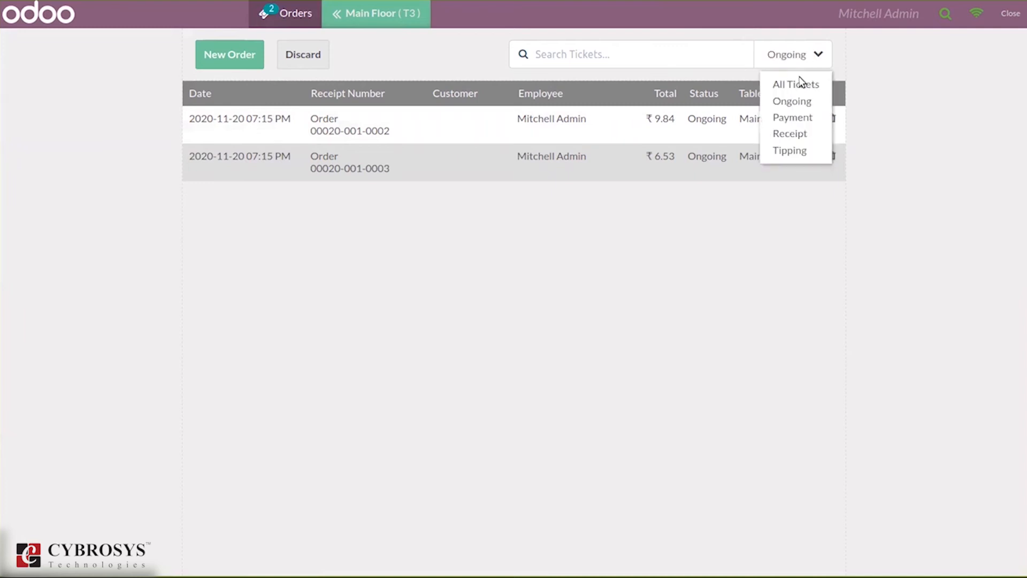
left_click(798, 119)
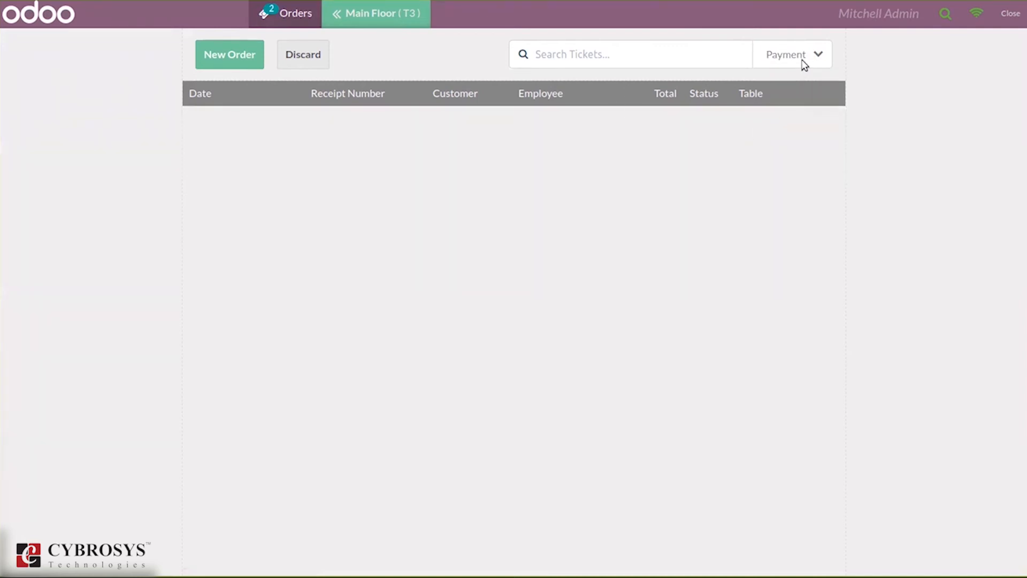
left_click(804, 59)
left_click(802, 103)
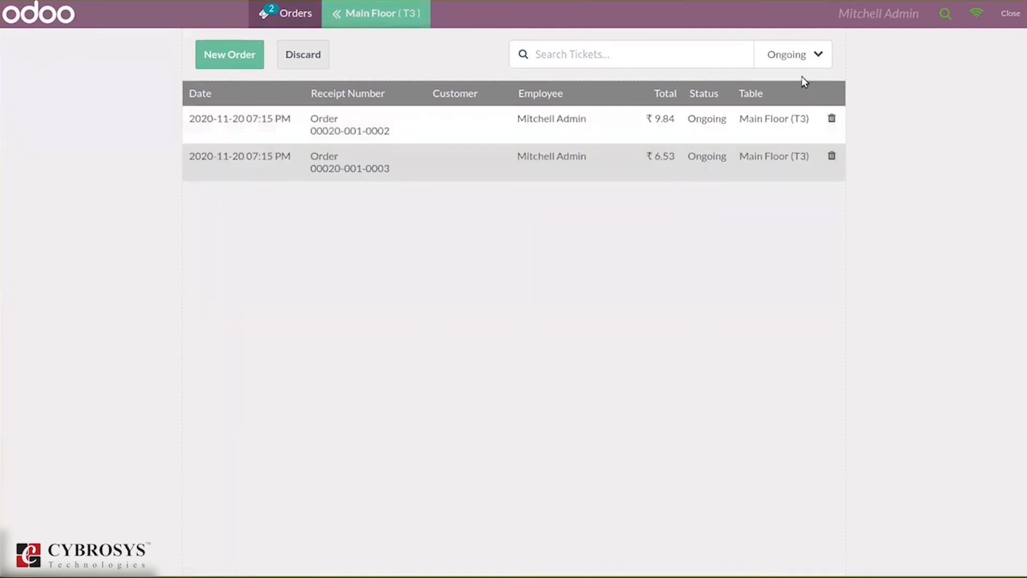
left_click(805, 59)
left_click(797, 134)
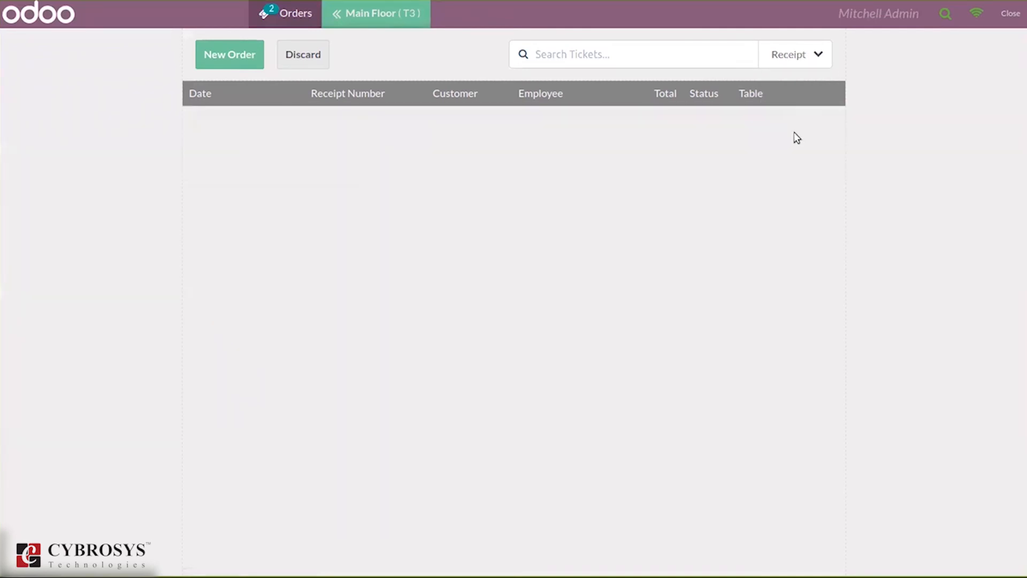
left_click(802, 58)
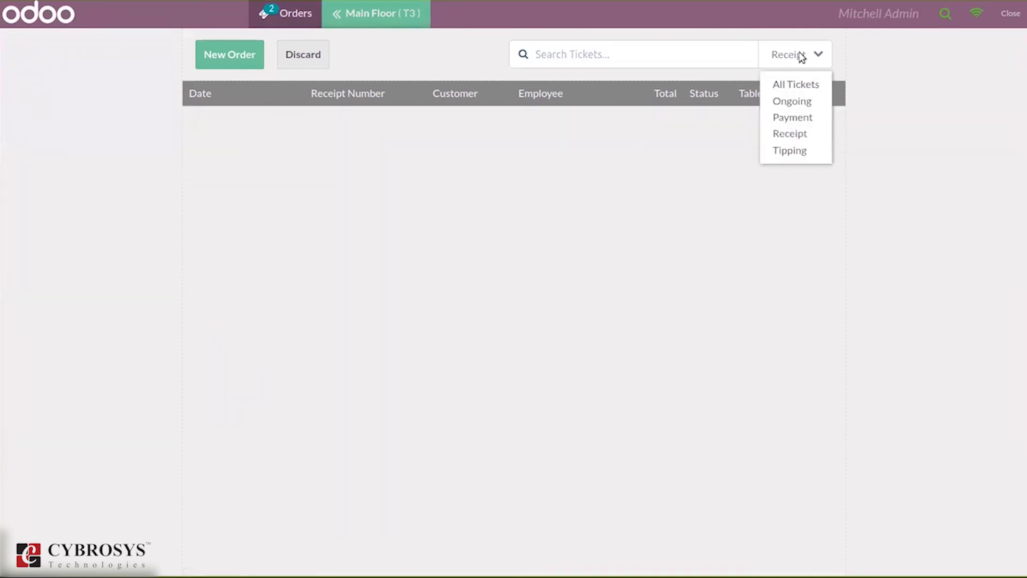
left_click(798, 155)
left_click(803, 55)
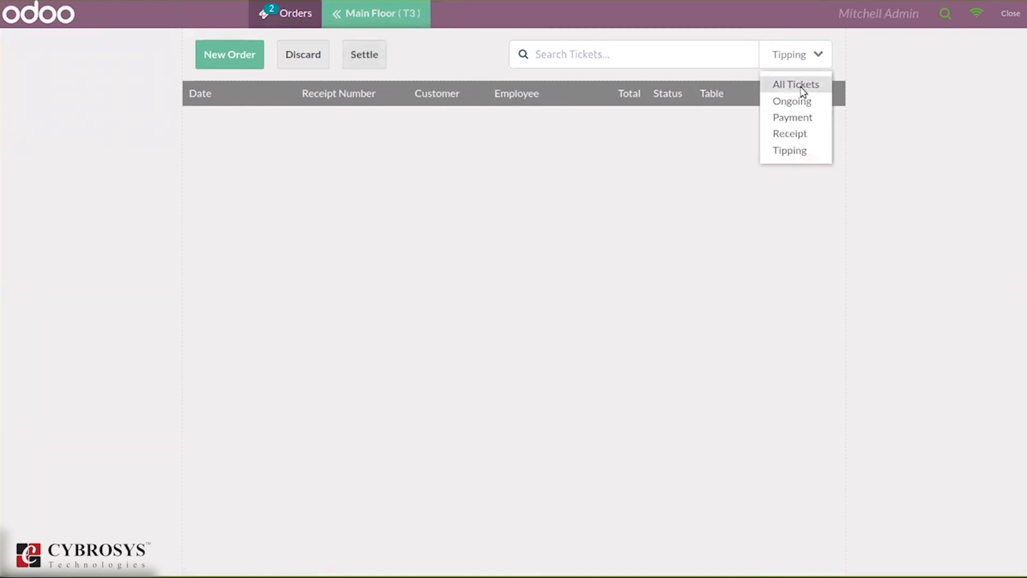
left_click(800, 84)
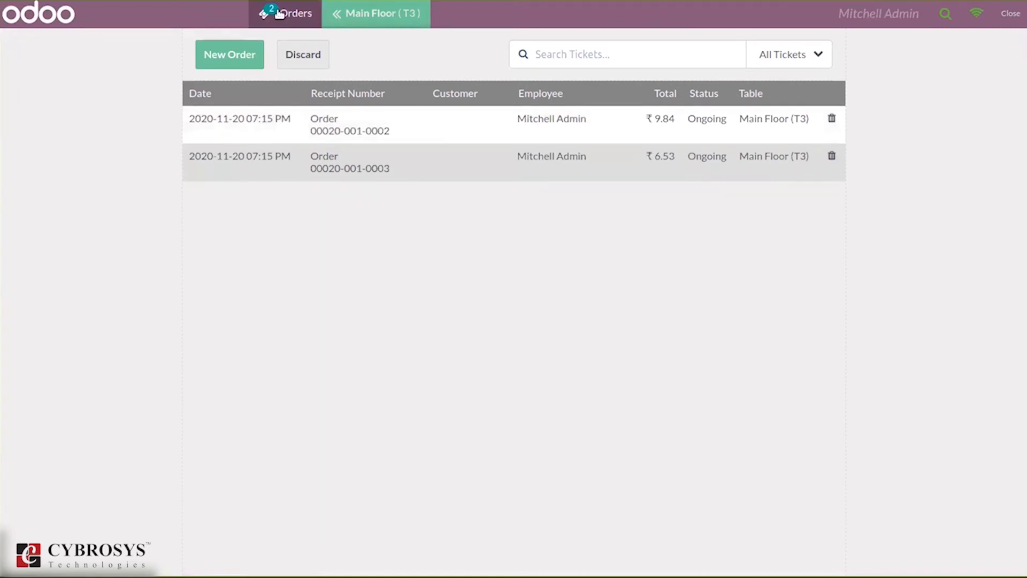
left_click(274, 12)
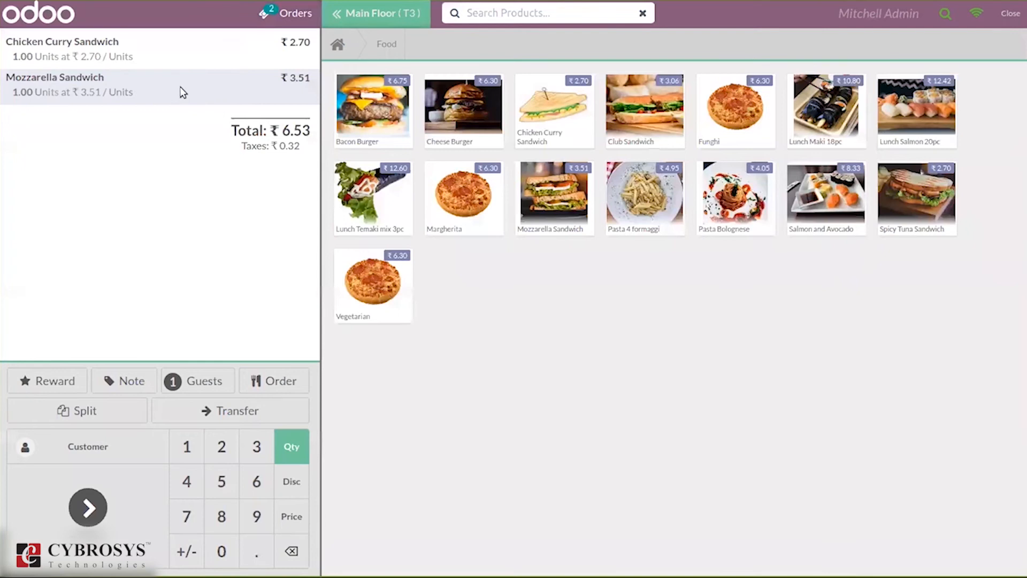
Step: Pay table T3's sandwich order with 6.53 in cash and validate the payment
left_click(68, 509)
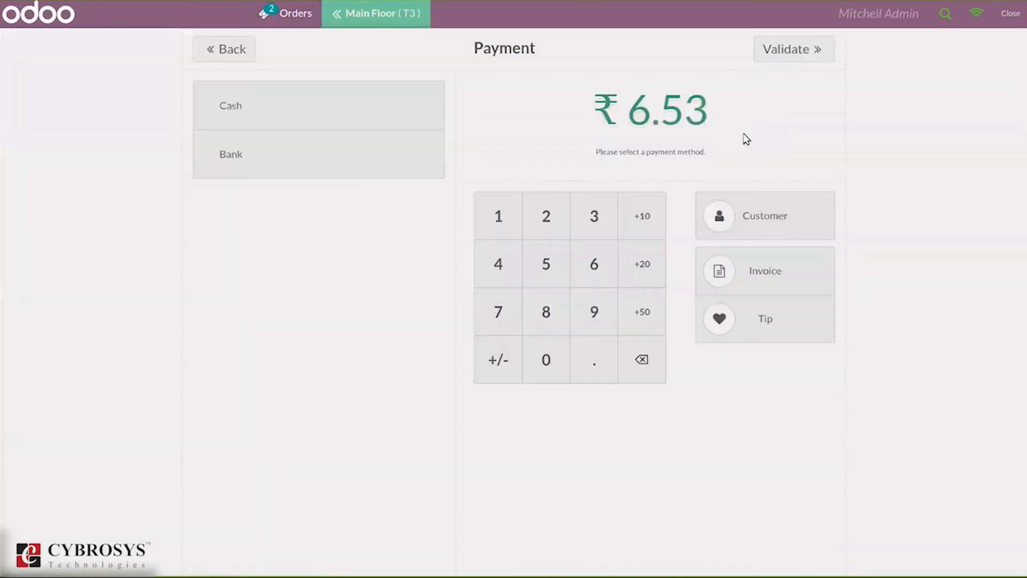
left_click(589, 260)
left_click(589, 366)
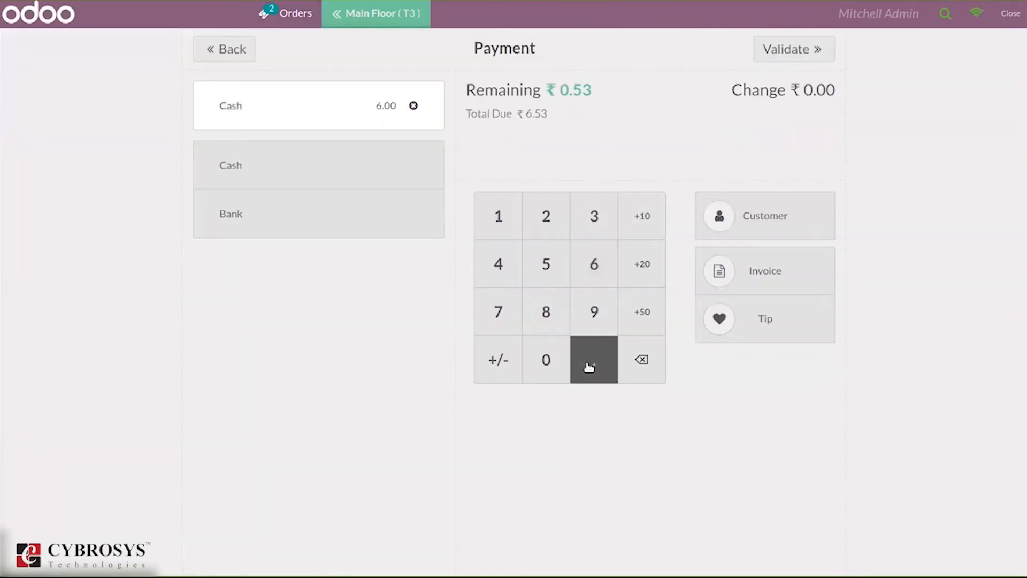
left_click(545, 264)
left_click(596, 215)
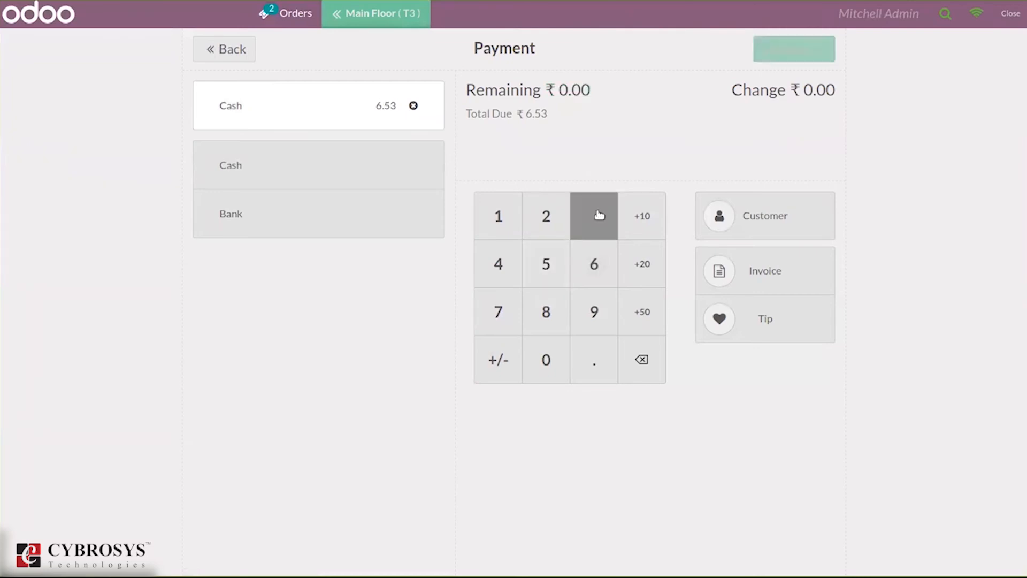
left_click(805, 48)
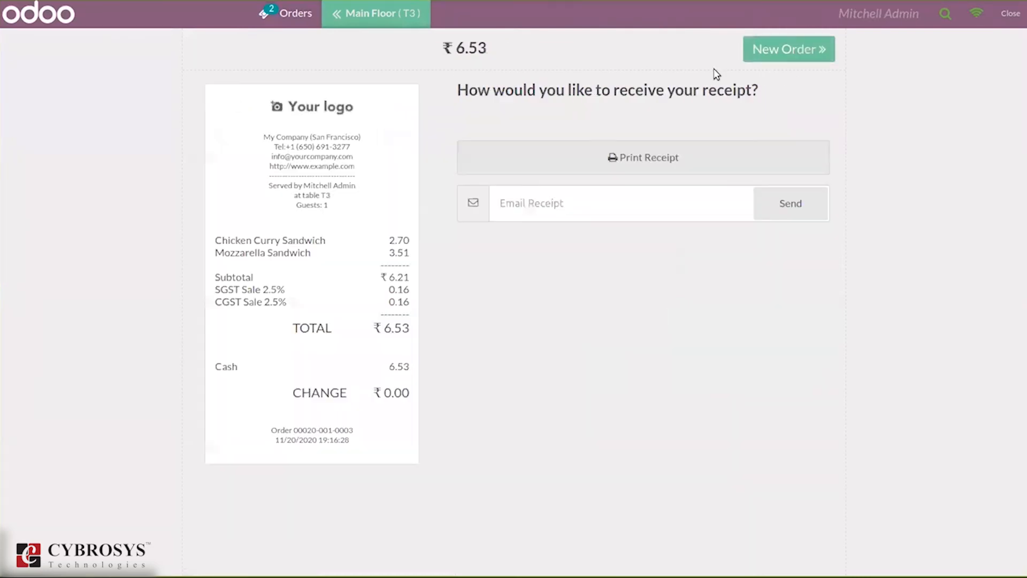
Step: Examine table T3's tickets under the Receipt filter, and return to the floor plan through the order's receipt
left_click(277, 21)
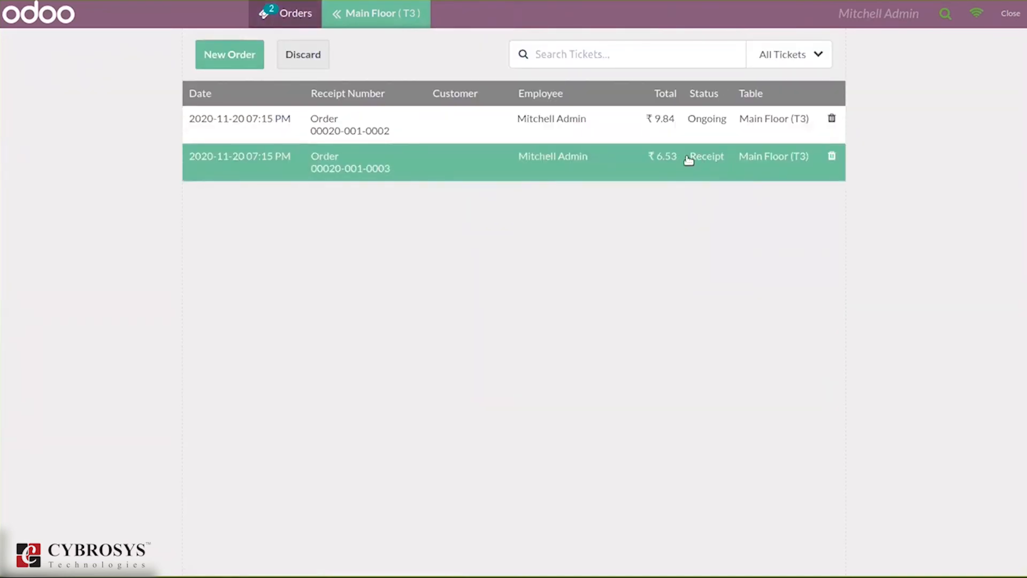
left_click(798, 57)
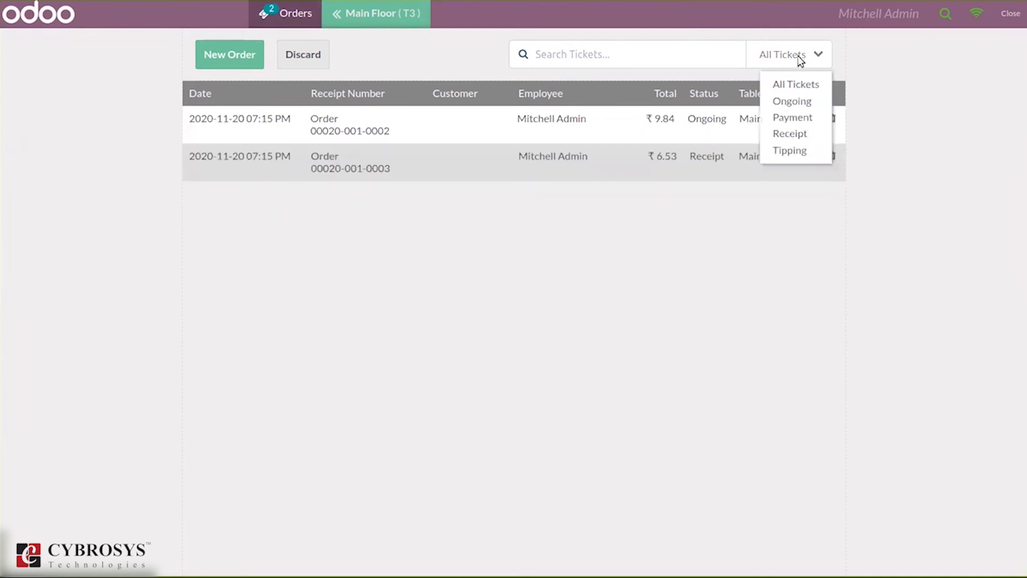
left_click(790, 134)
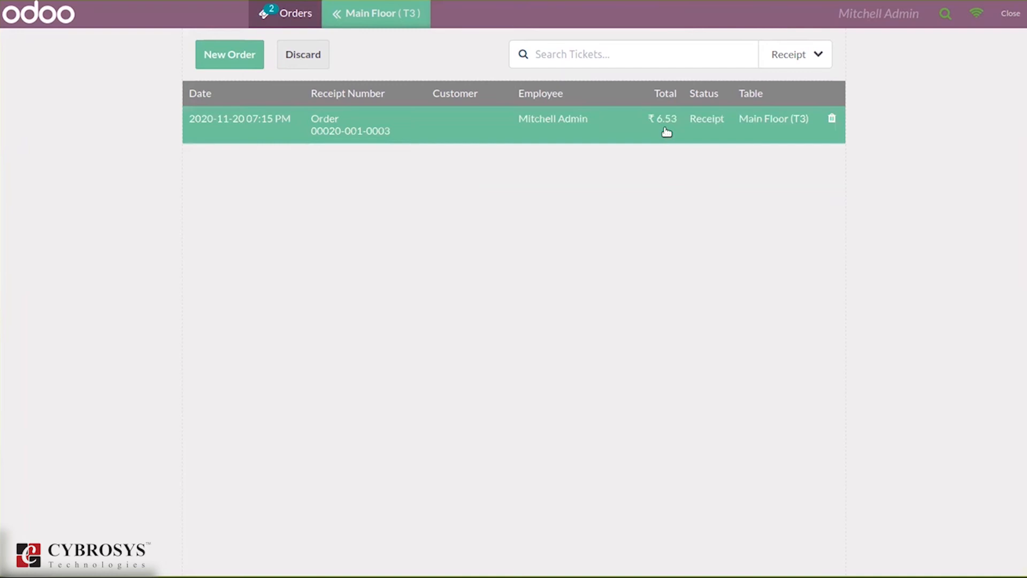
left_click(280, 17)
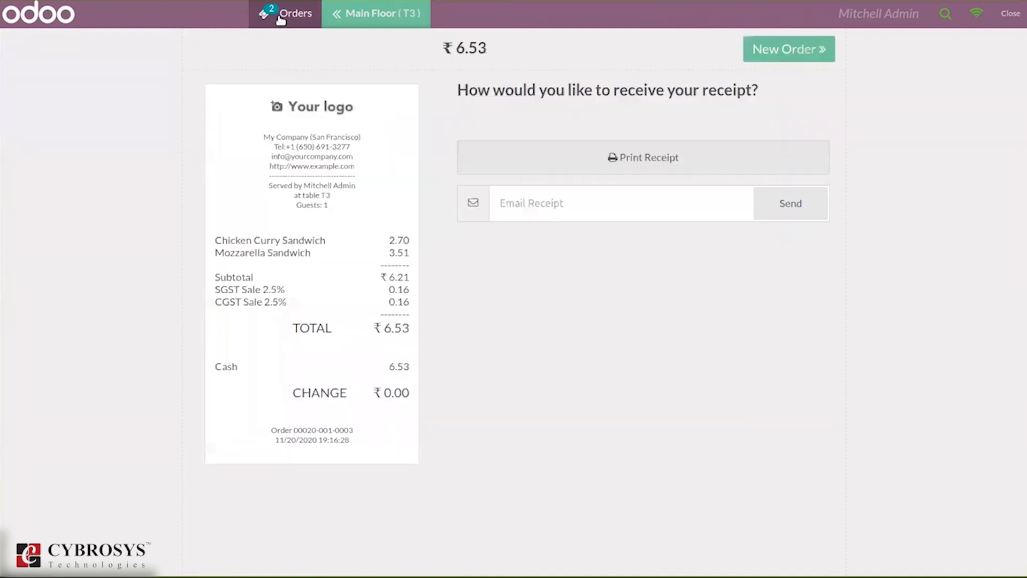
left_click(346, 14)
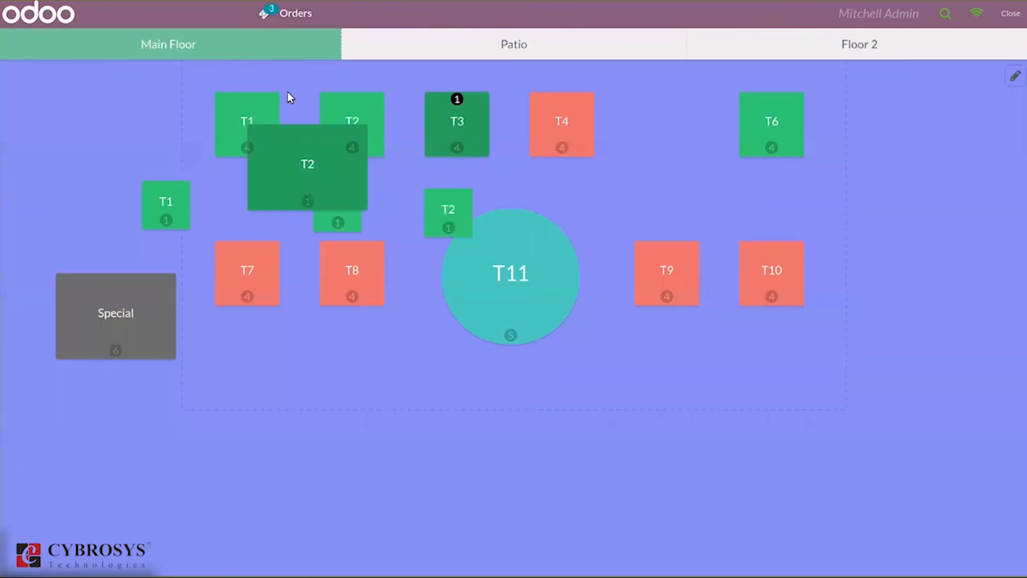
Step: Reopen table T3, pay its remaining order with 9.84 in cash, validate it, and finish the order to return to the floor plan
left_click(469, 133)
left_click(138, 508)
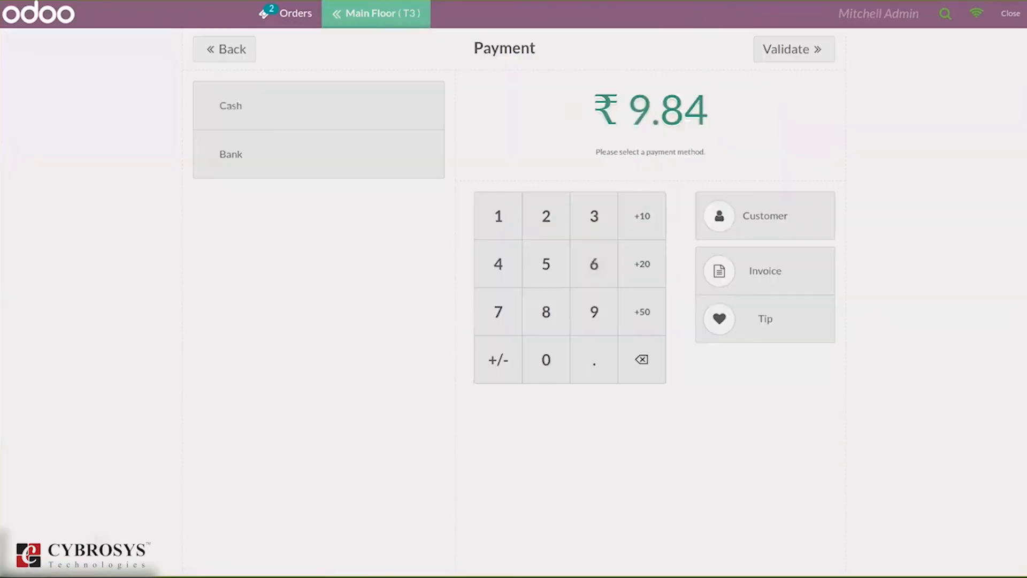
left_click(587, 306)
left_click(589, 361)
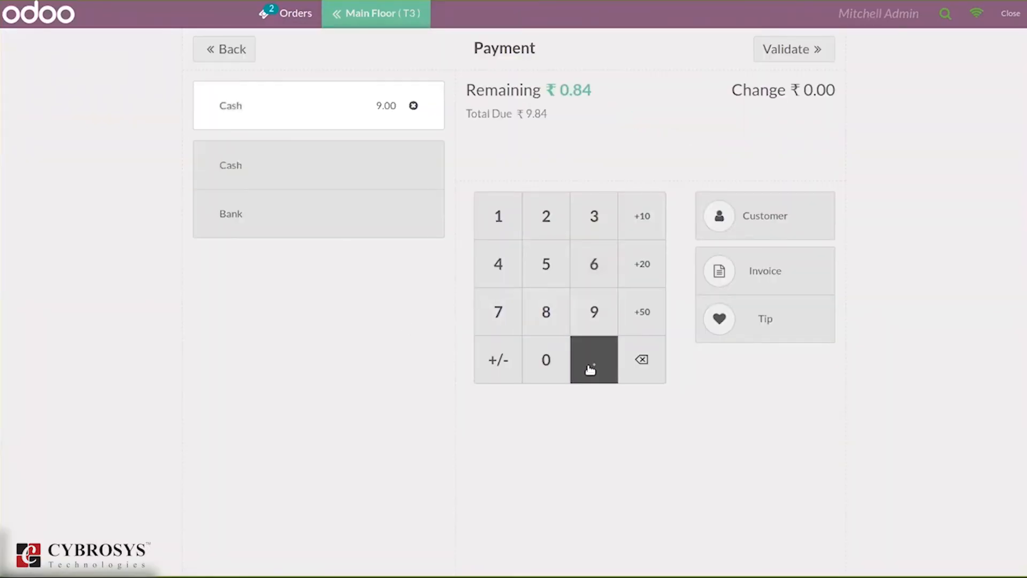
left_click(544, 309)
left_click(506, 279)
left_click(781, 53)
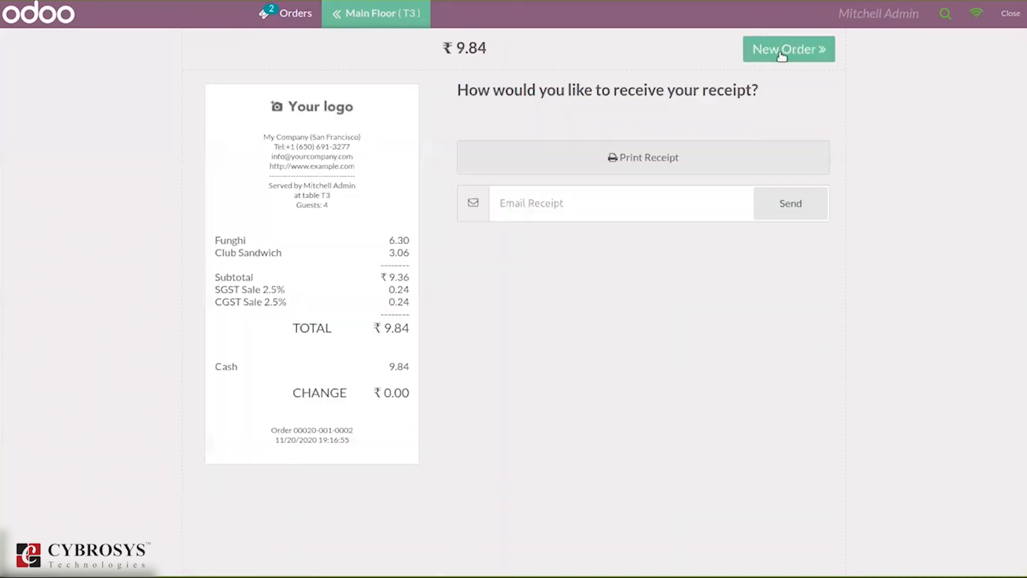
left_click(782, 52)
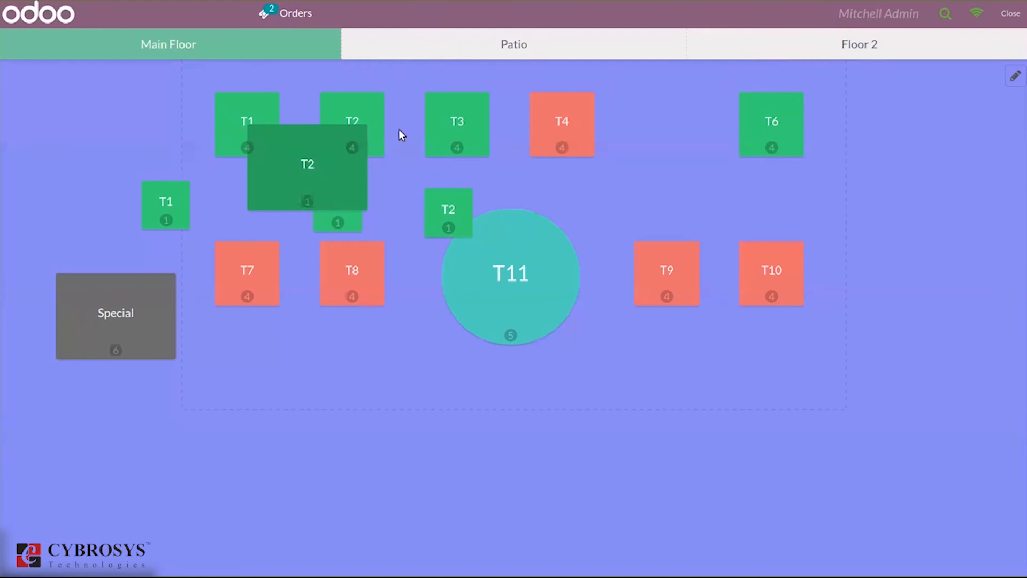
Step: Open table T2's ongoing order from the orders list and add one Cheese Burger to it
left_click(287, 15)
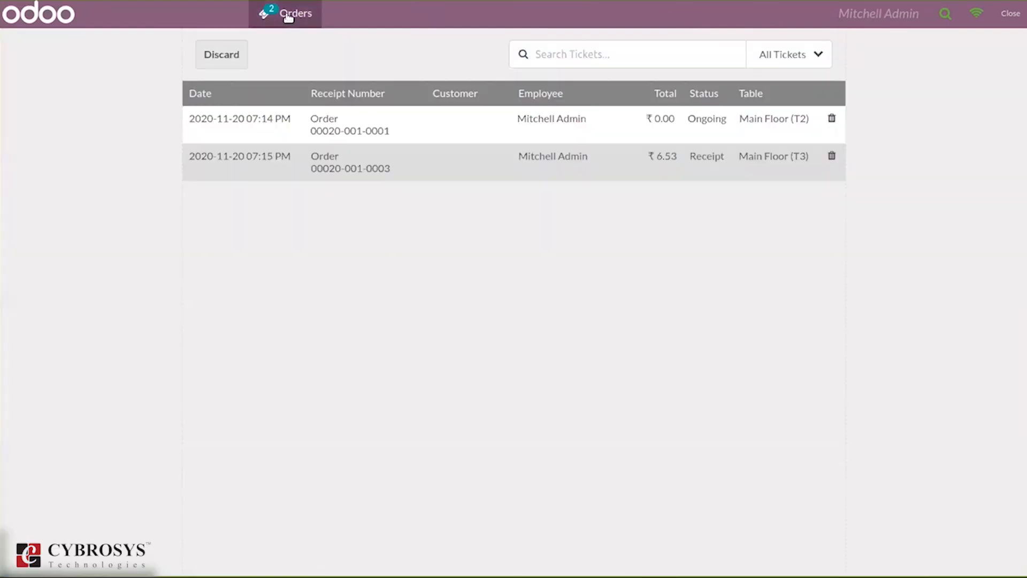
left_click(581, 159)
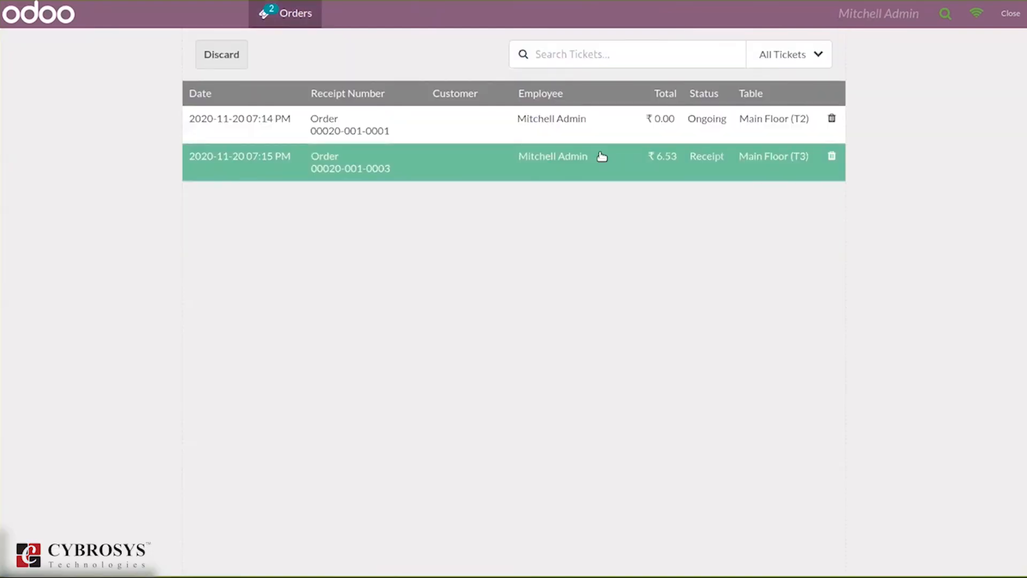
left_click(685, 118)
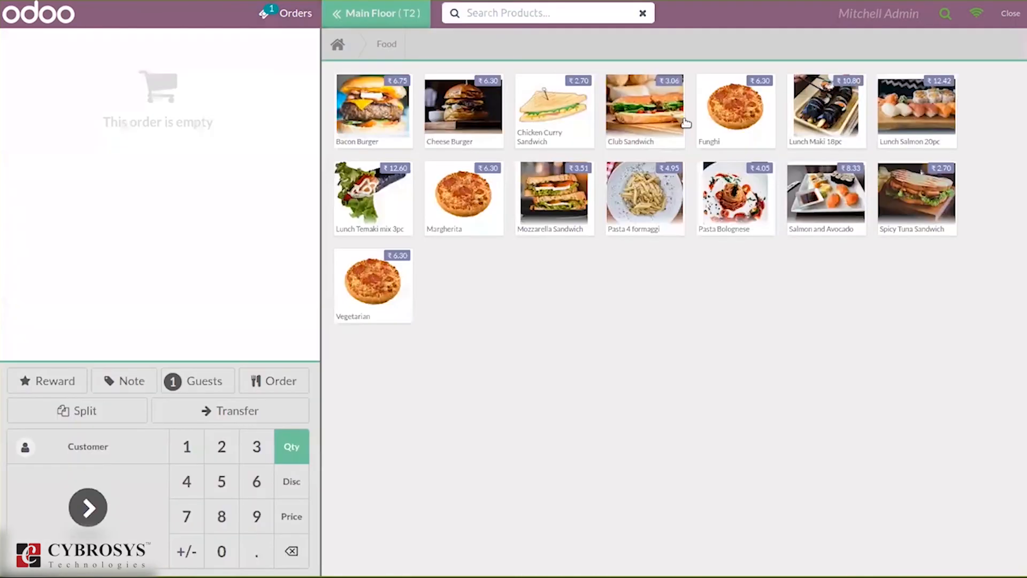
left_click(466, 124)
Step: Pay table T2's order with 6.62 in cash, validate it, and finish the order to return to the floor plan
left_click(88, 507)
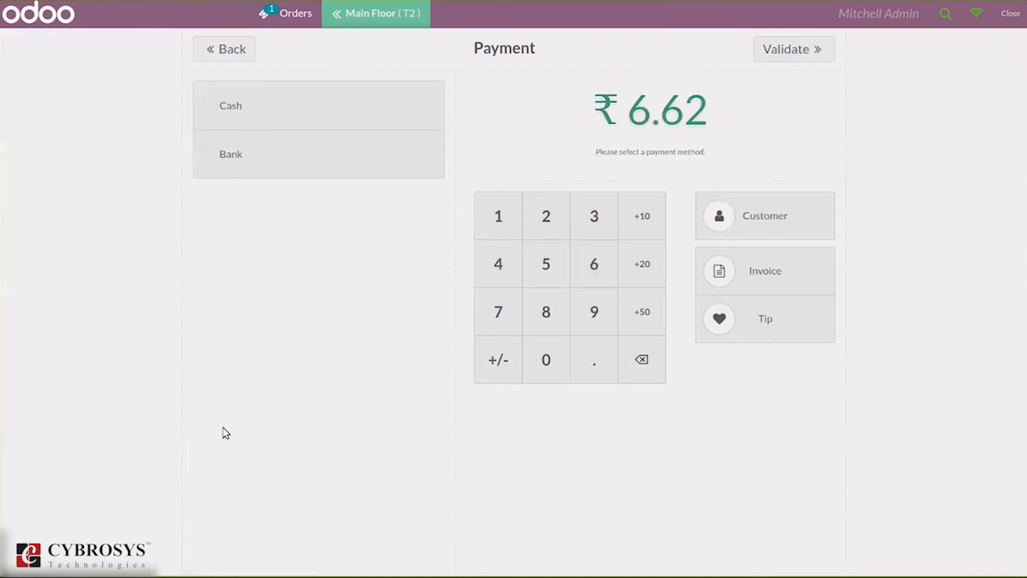
left_click(604, 266)
left_click(592, 360)
left_click(602, 265)
left_click(546, 217)
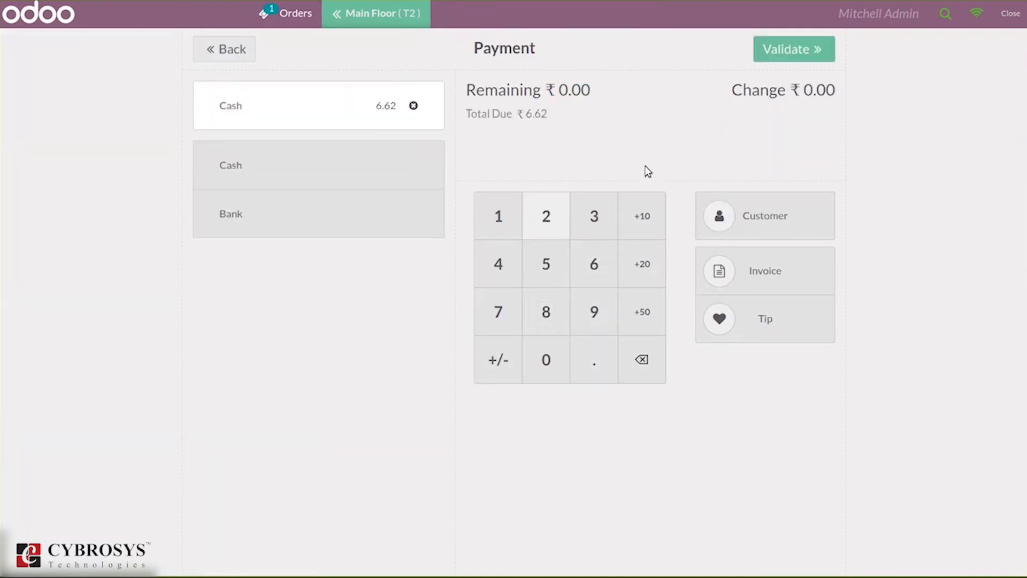
left_click(807, 57)
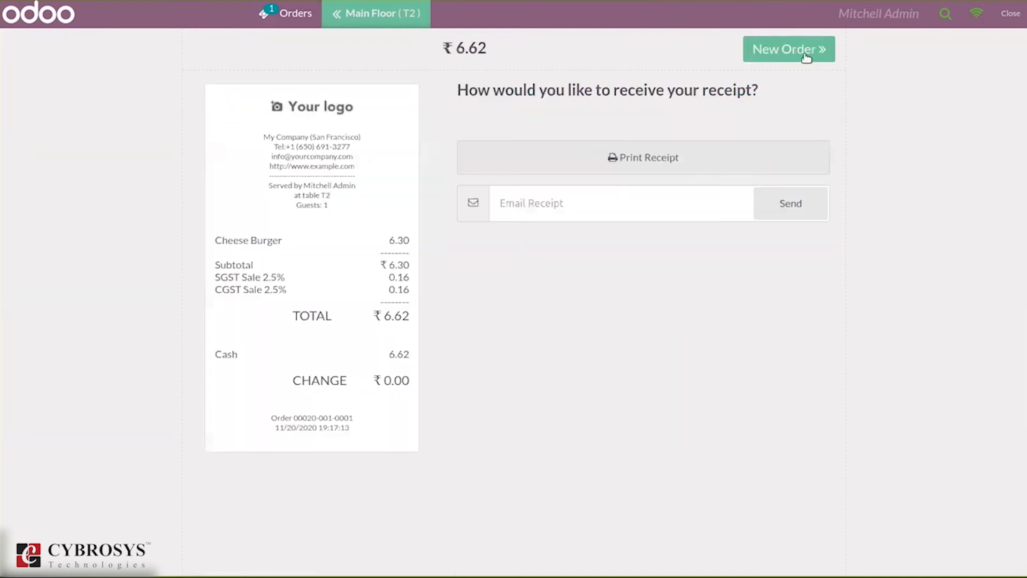
left_click(806, 57)
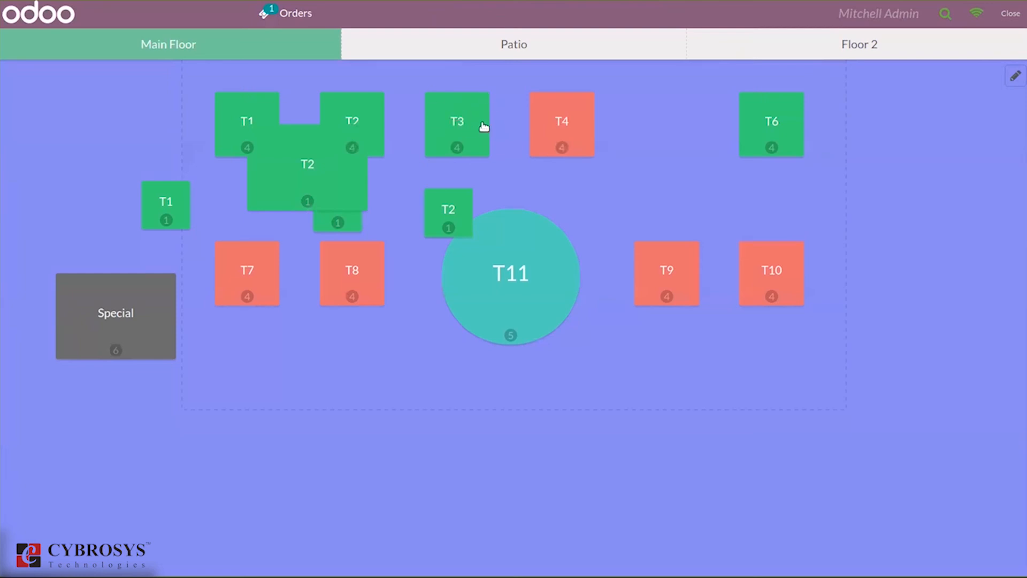
Step: Delete table T3's remaining Receipt-status ticket from the orders list and return to the floor plan
left_click(284, 15)
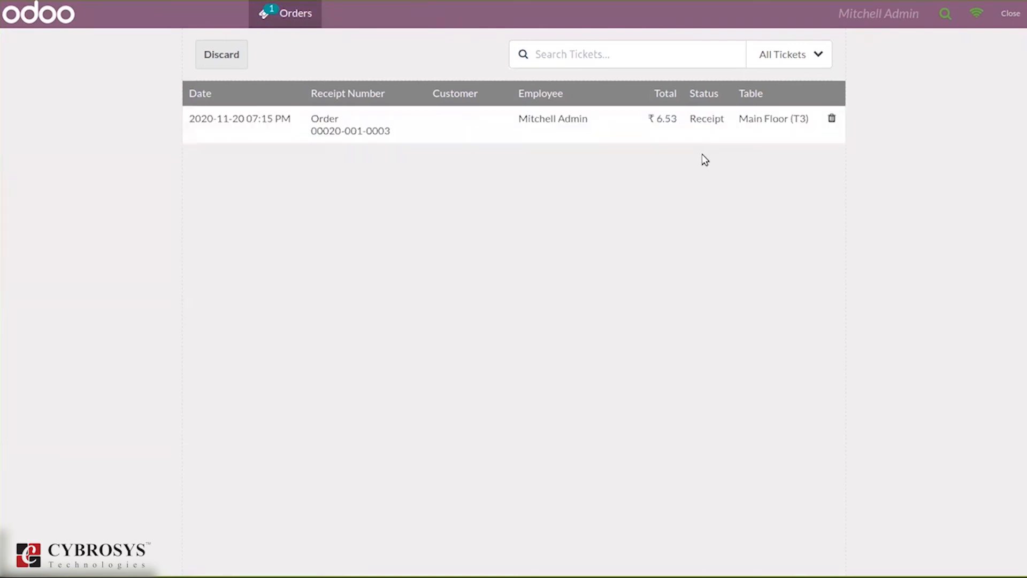
left_click(833, 120)
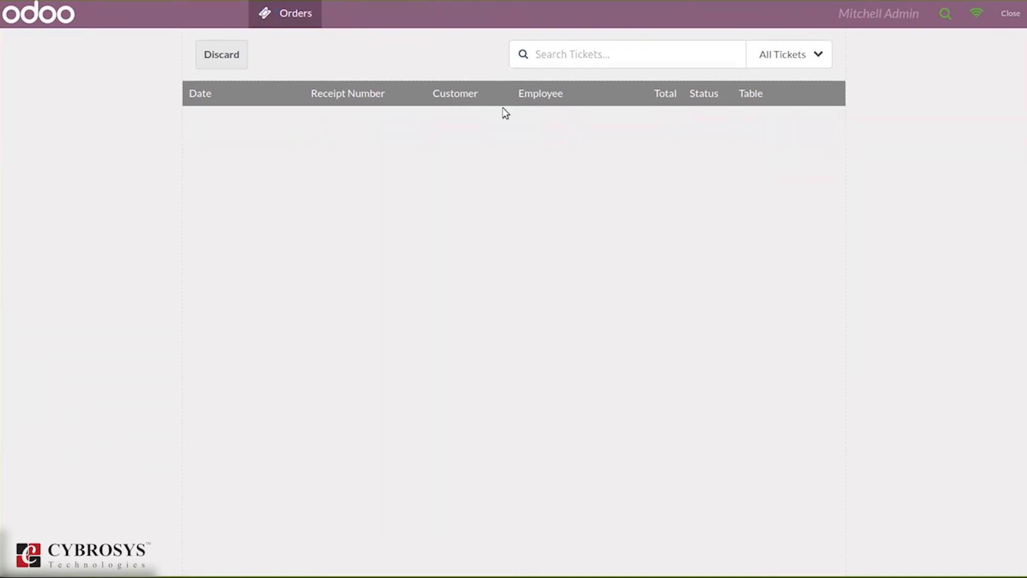
left_click(210, 54)
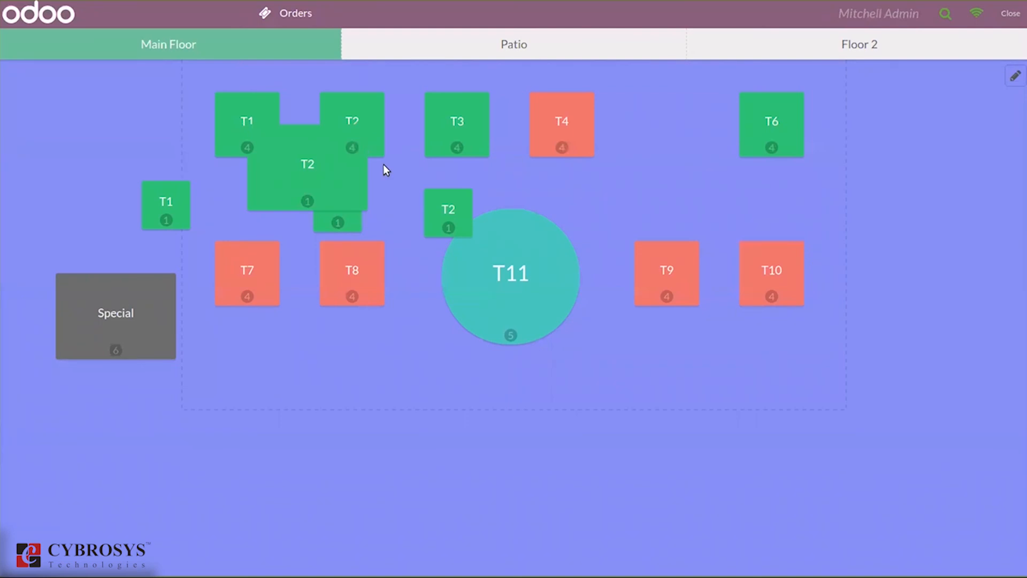
Step: Start an order with one Bacon Burger on table T4 and transfer it to table T6
left_click(562, 119)
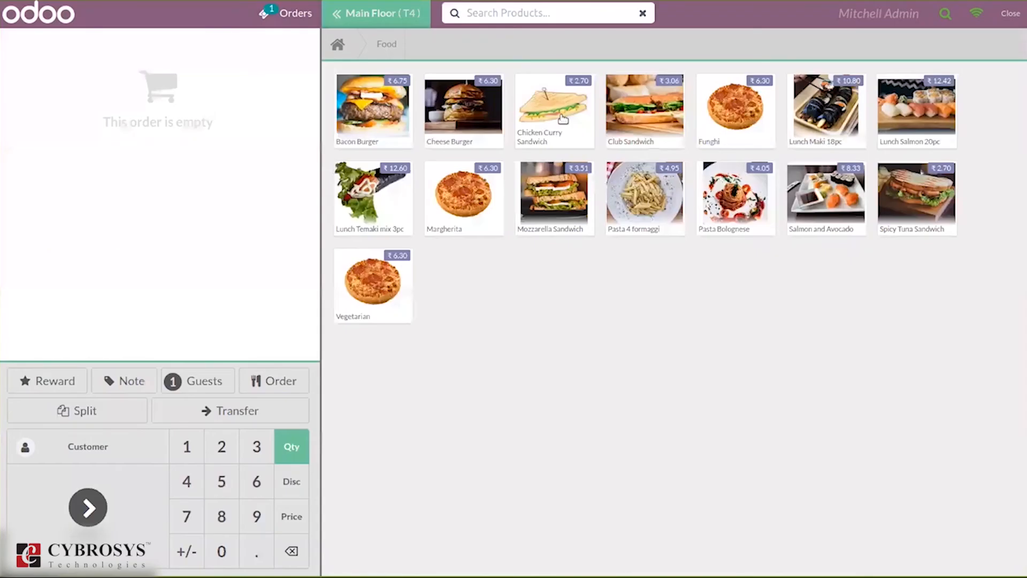
left_click(375, 119)
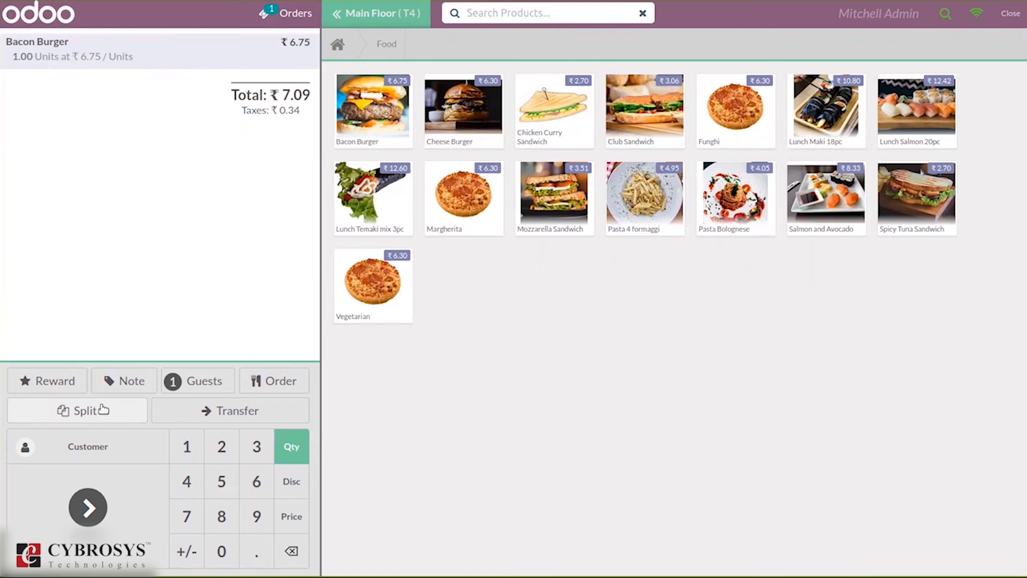
left_click(203, 413)
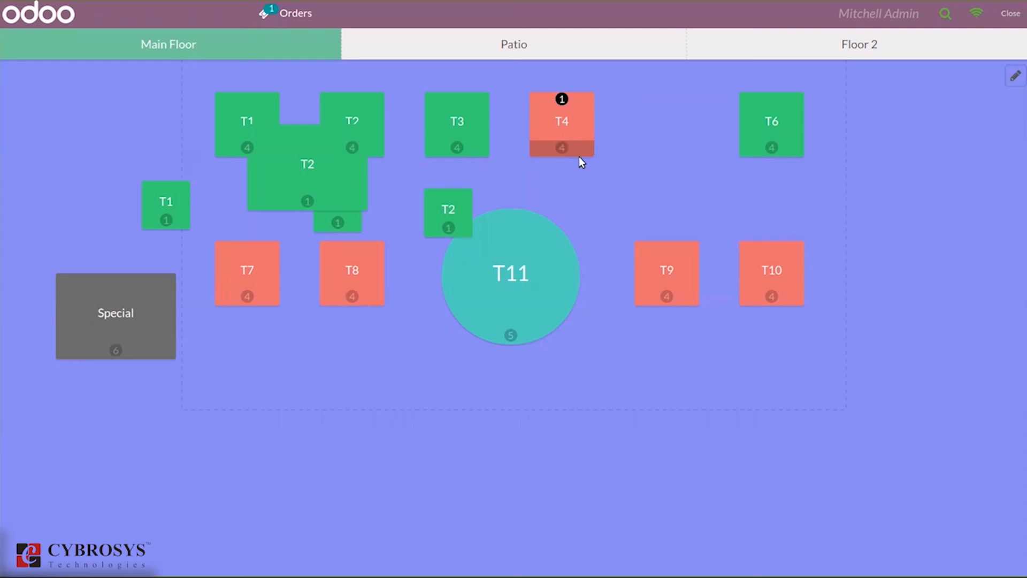
left_click(767, 118)
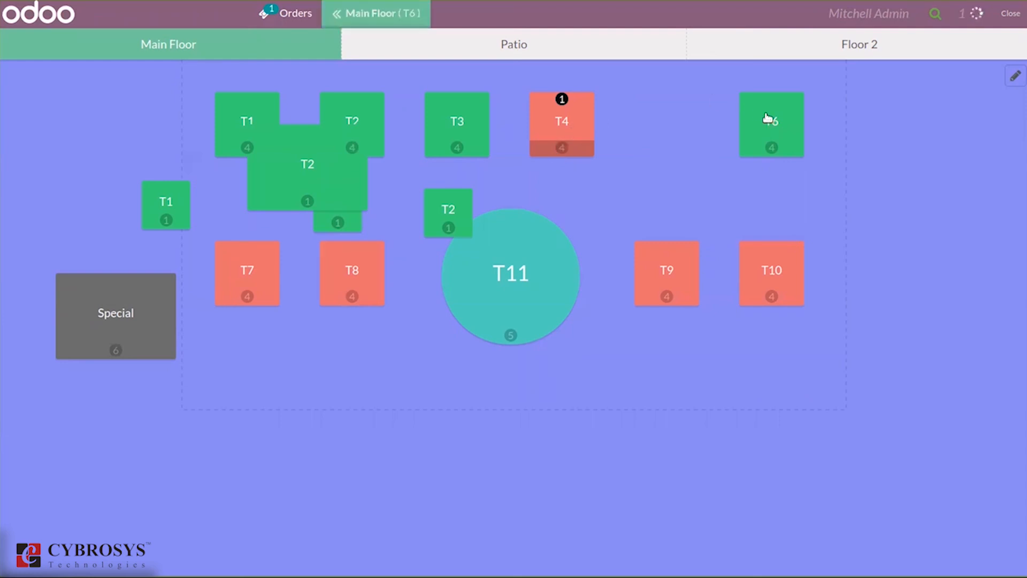
Step: Check the transferred order's table in the orders list, and return to the Main Floor plan
left_click(292, 16)
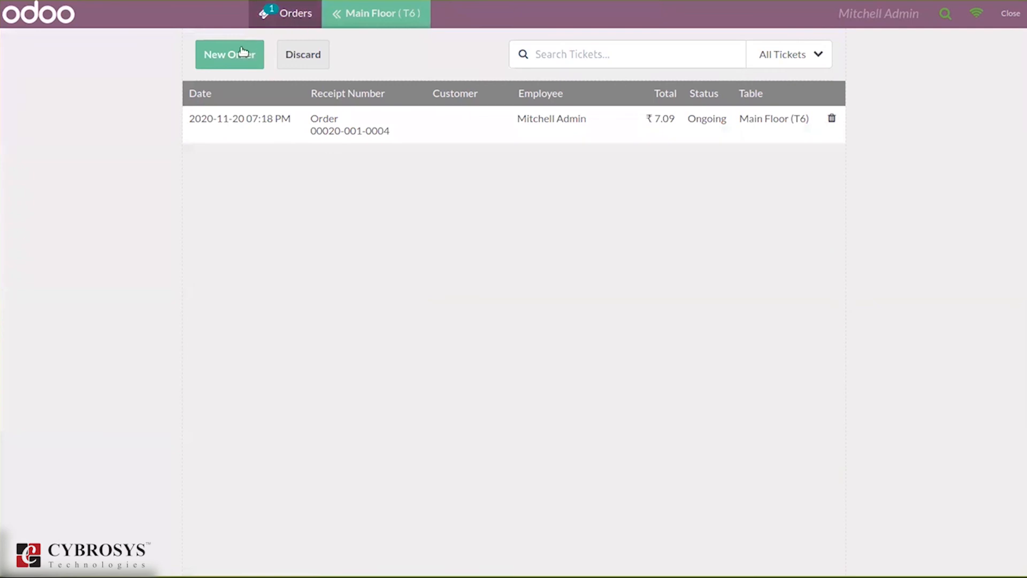
left_click(759, 115)
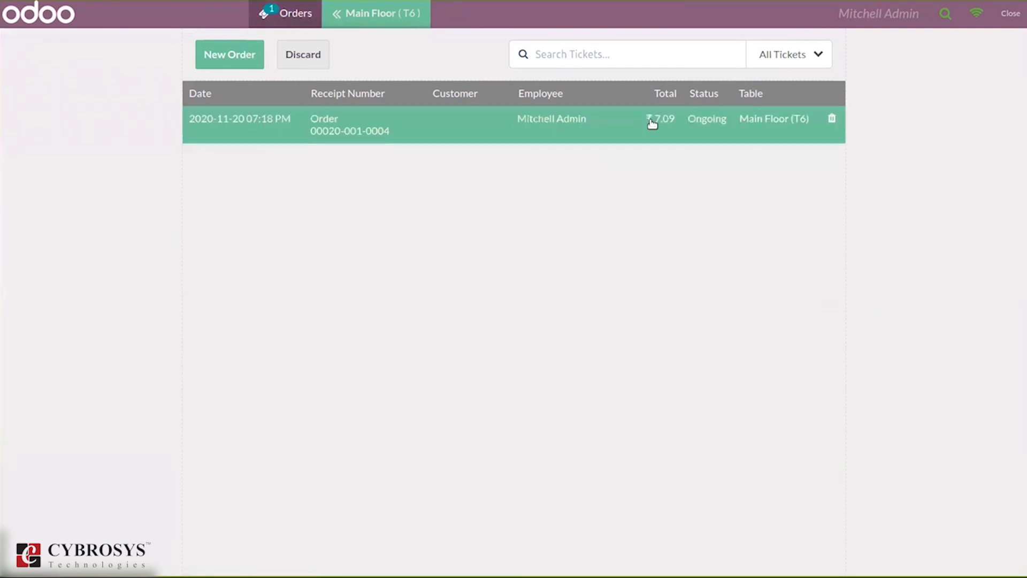
left_click(366, 24)
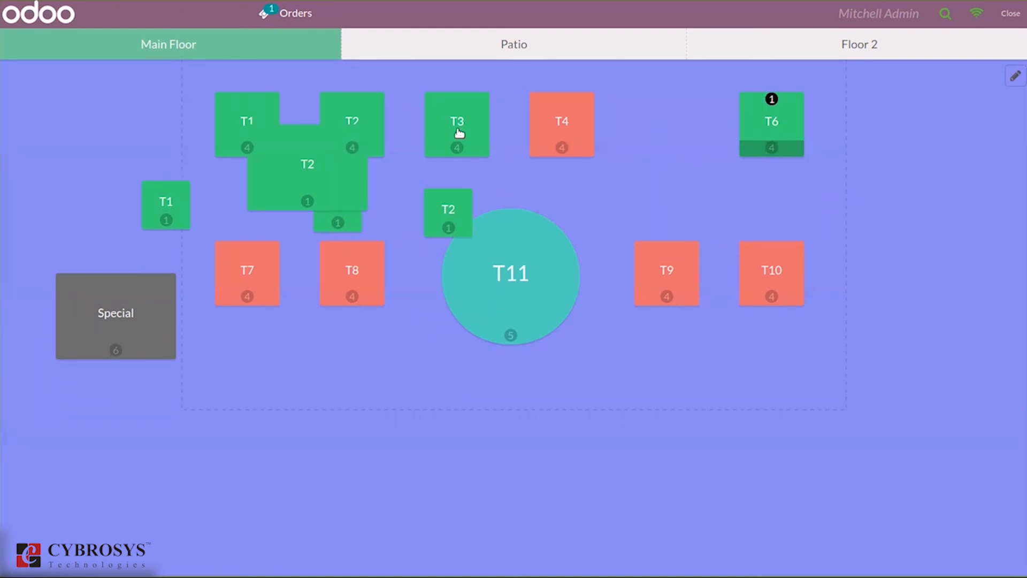
Step: Open table T4 on the Main Floor and add one Chicken Curry Sandwich to its order
left_click(553, 129)
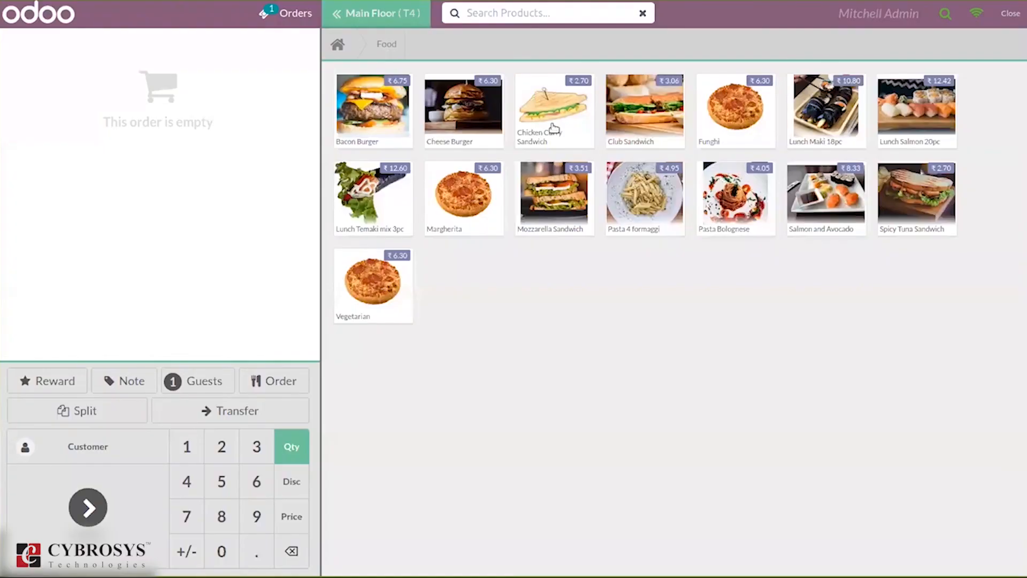
left_click(554, 130)
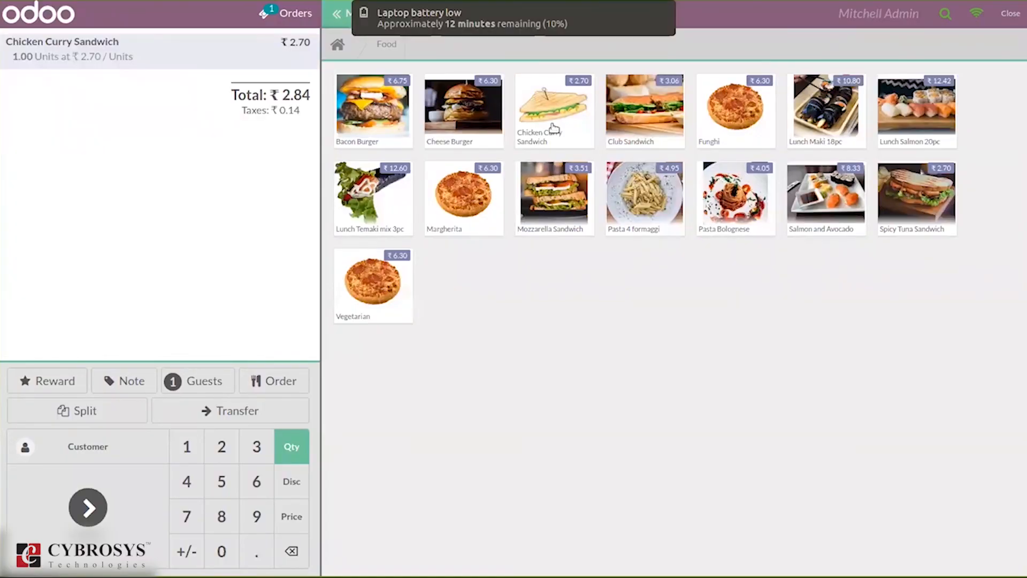